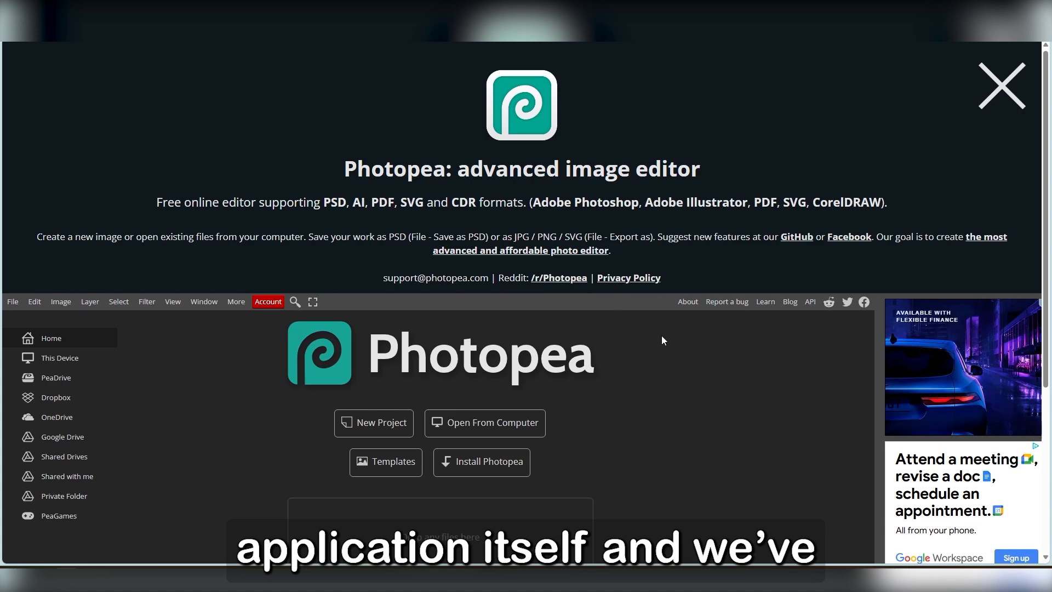
# Review Photopea's free and premium account types and compare them with Adobe's plan prices.
pyautogui.scroll(-5, 662, 335)
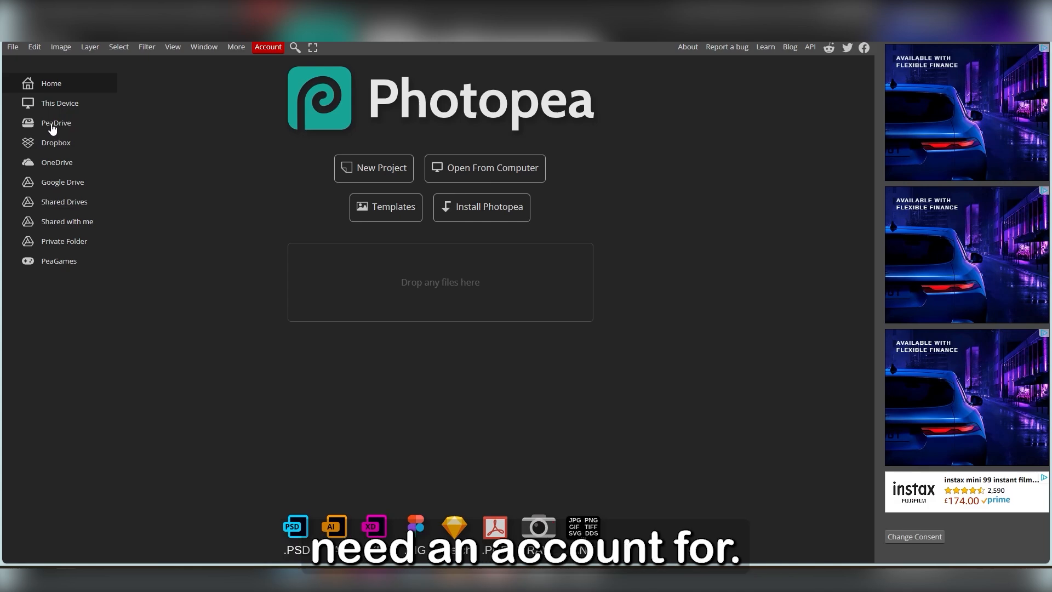
pyautogui.click(264, 48)
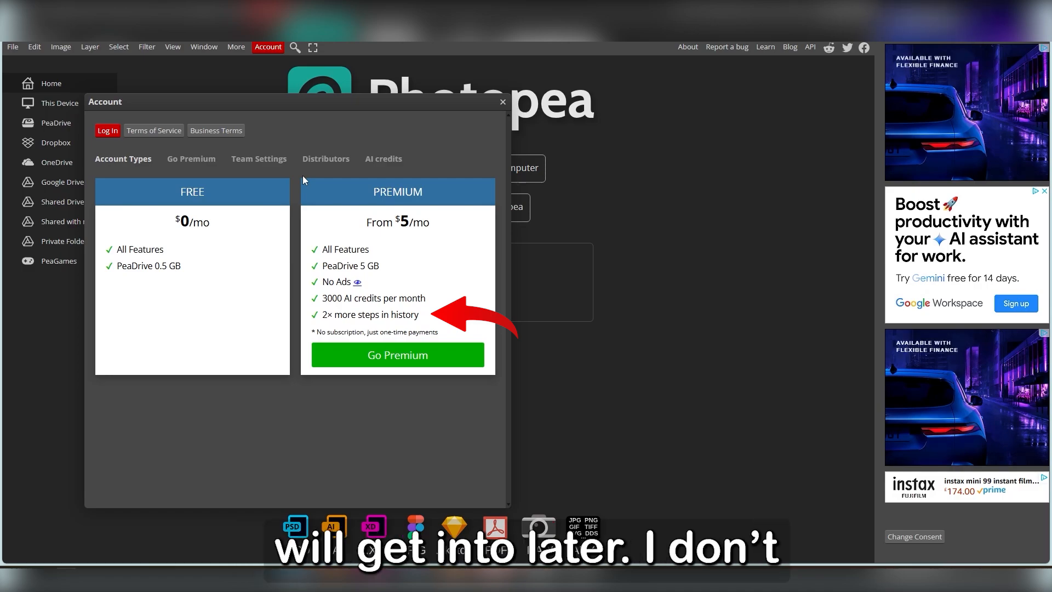
pyautogui.scroll(-5, 526, 296)
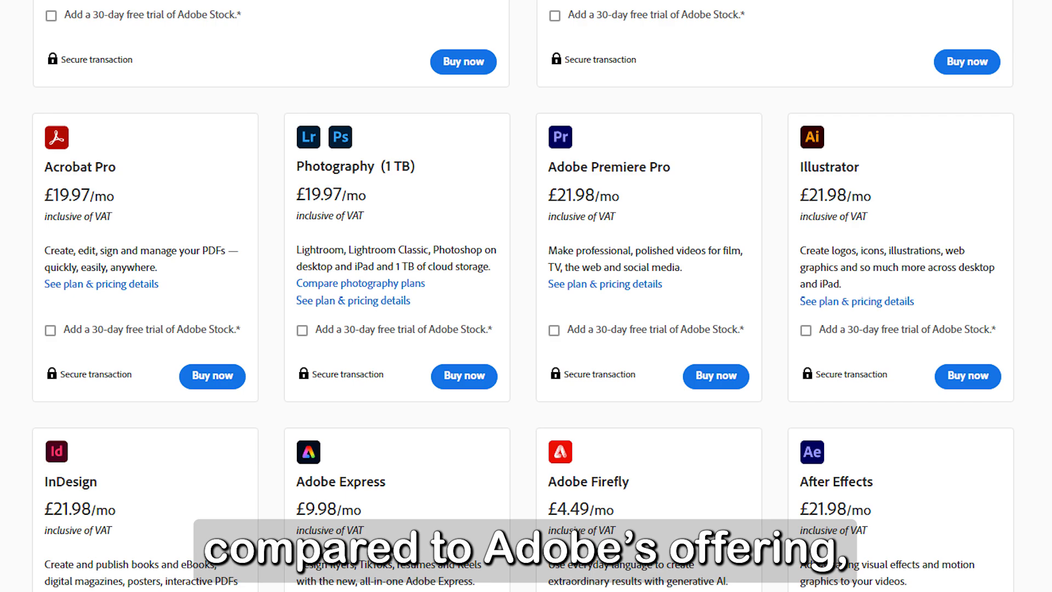
pyautogui.scroll(-7, 526, 296)
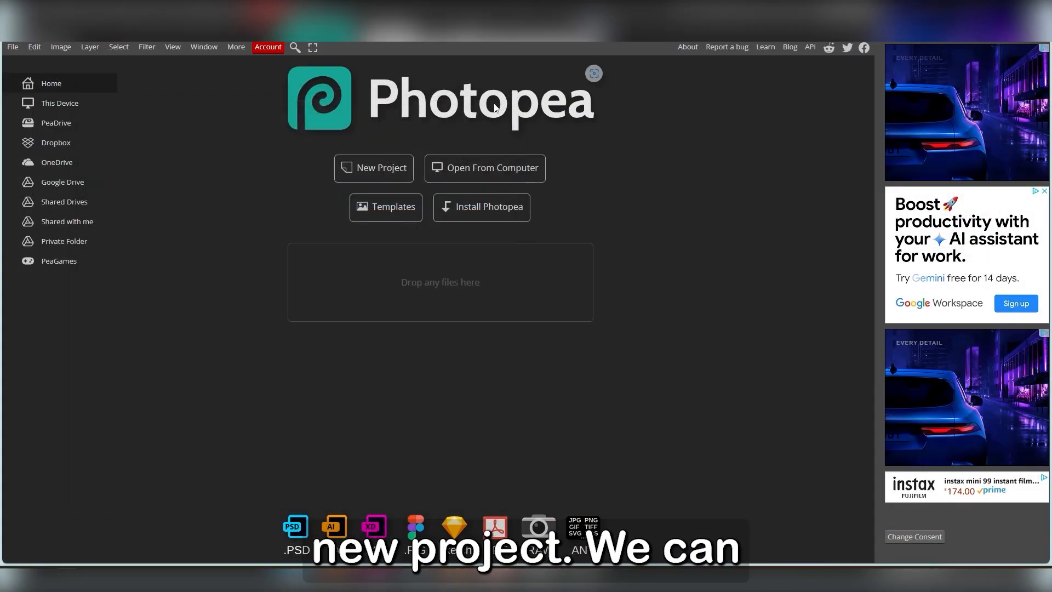
# Open the "Youtube banner blue" template from the Youtube template category.
pyautogui.click(386, 208)
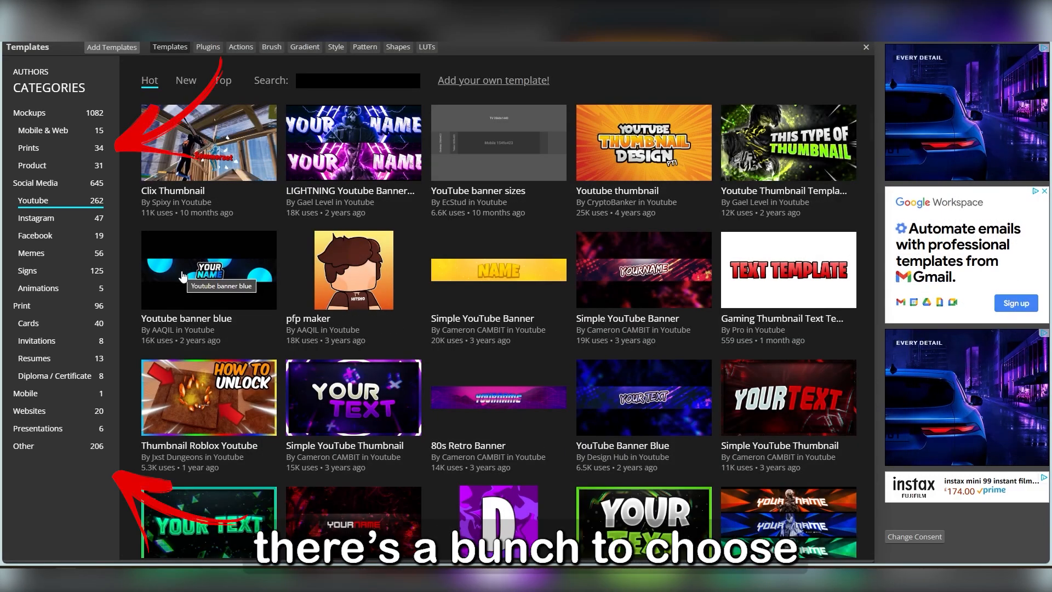
pyautogui.click(183, 276)
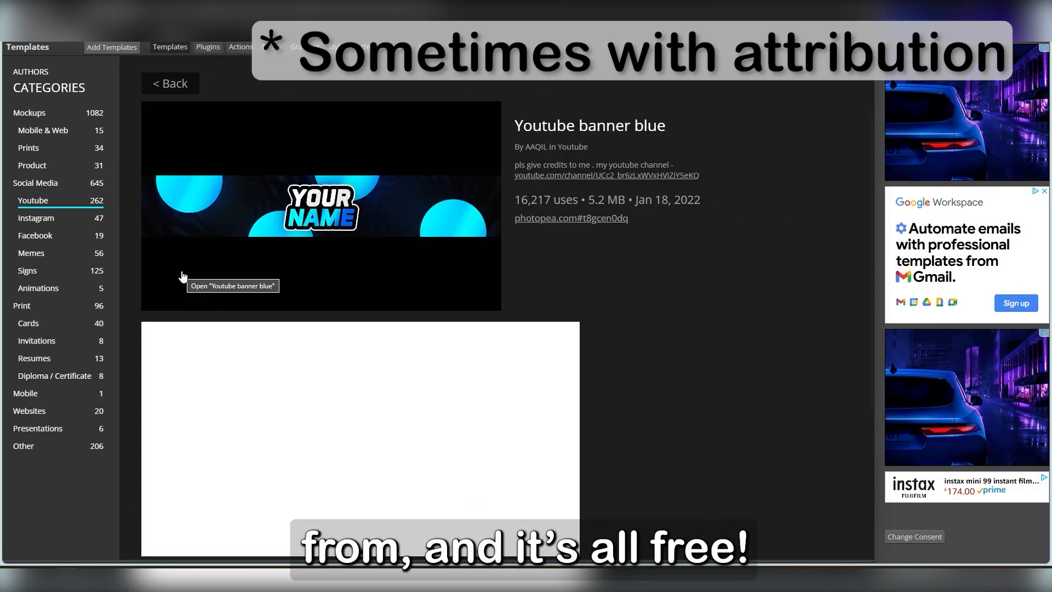
pyautogui.click(199, 265)
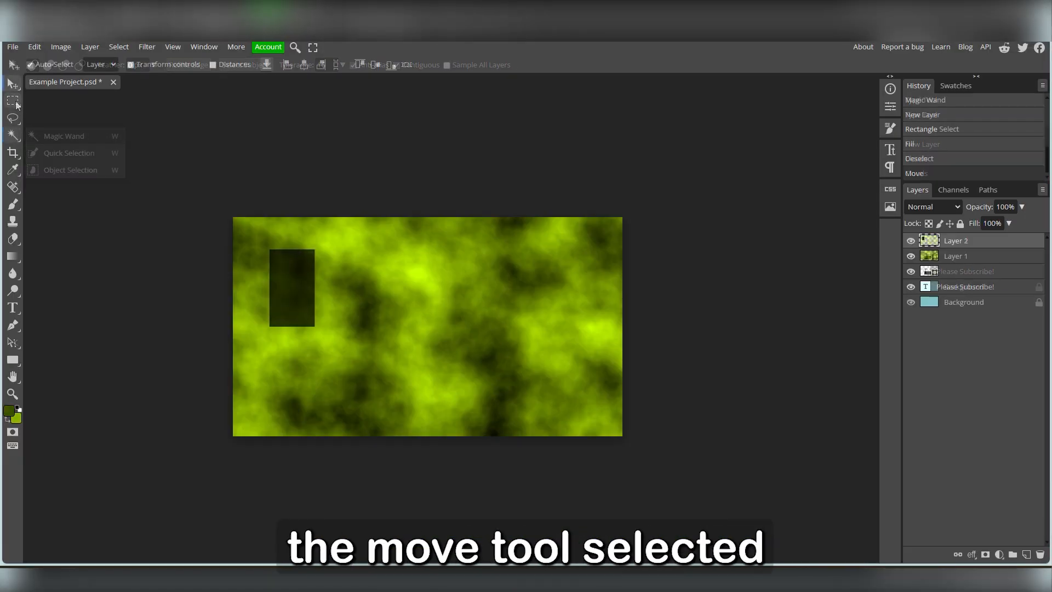
# Nudge the black rectangle on Layer 2 slightly, then centre it horizontally relative to Layer 1.
pyautogui.moveTo(303, 269); pyautogui.dragTo(304, 269)
pyautogui.click(302, 67)
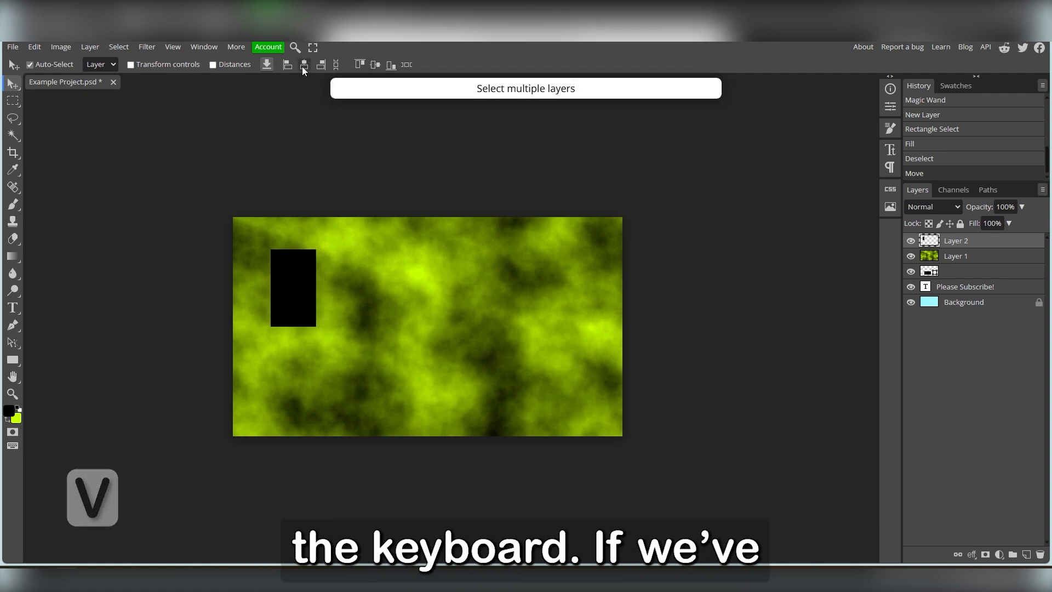
pyautogui.keyDown('ctrl'); pyautogui.click(984, 259); pyautogui.keyUp('ctrl')
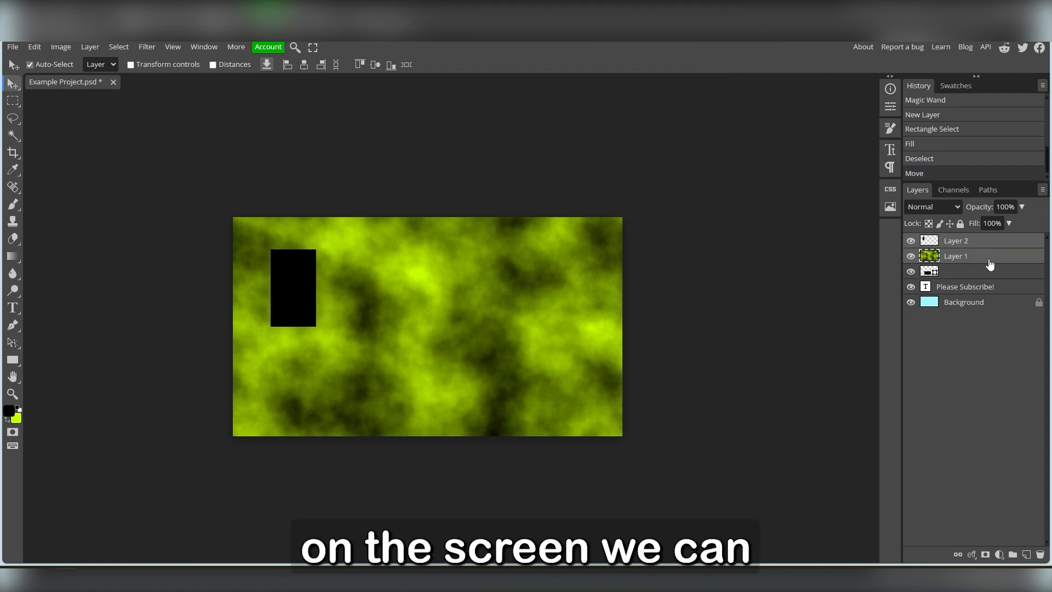
pyautogui.click(303, 69)
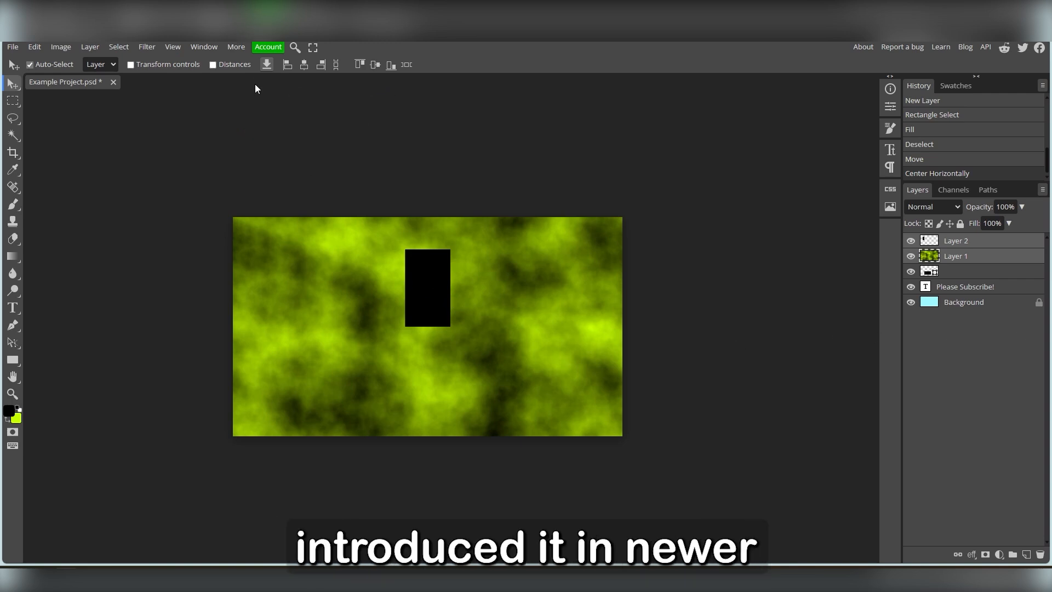
# Enable Distances for the Move tool and show the spacing around the black rectangle on Layer 2.
pyautogui.click(213, 65)
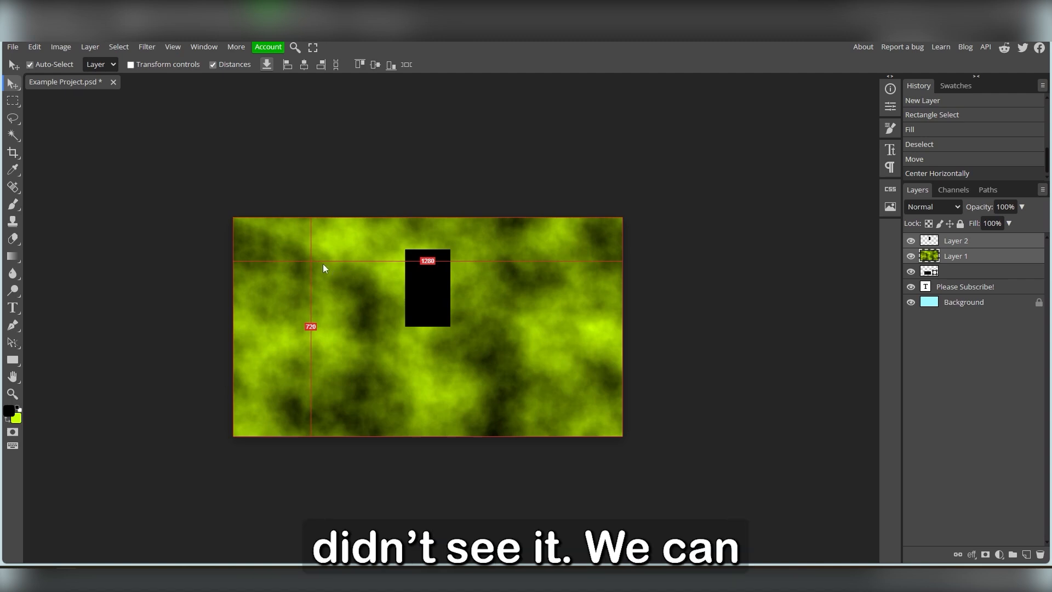
pyautogui.click(1016, 245)
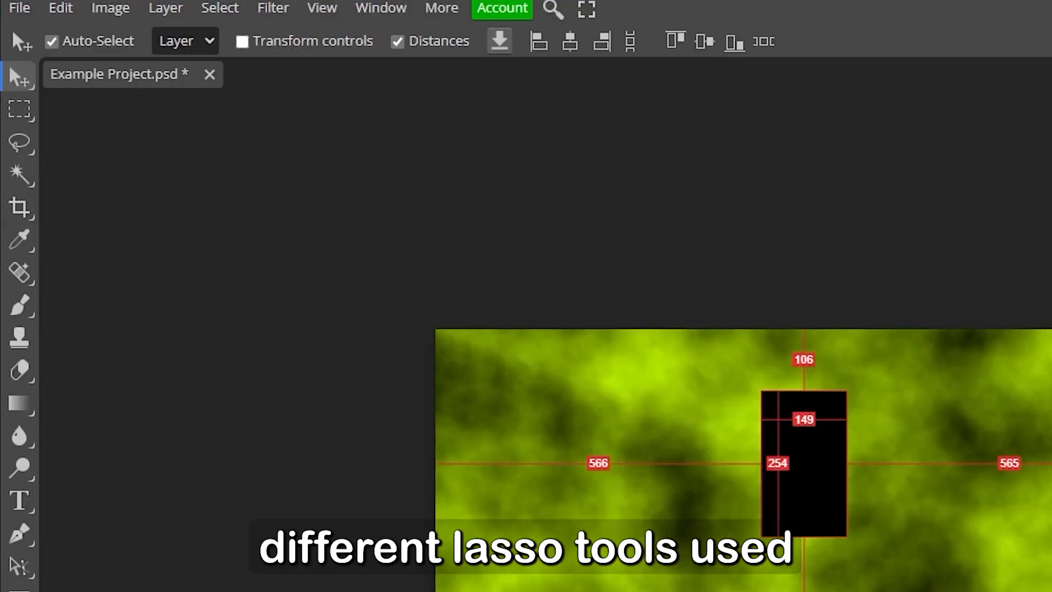
# Outline a four-sided selection with the Polygonal Lasso in the upper-left area of the green clouds image.
pyautogui.click(12, 118)
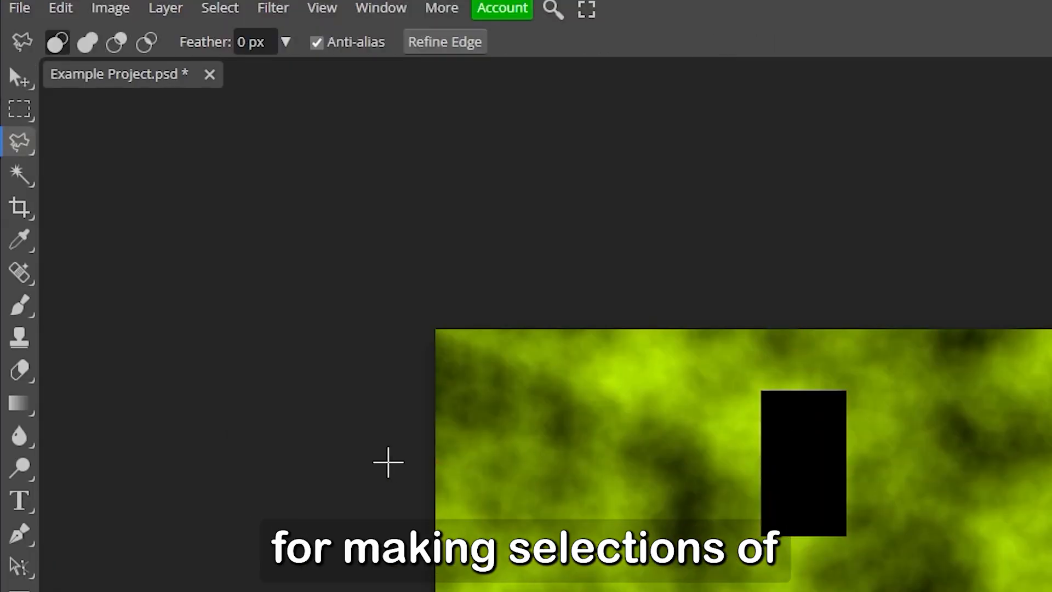
pyautogui.click(455, 418)
pyautogui.click(479, 538)
pyautogui.click(624, 530)
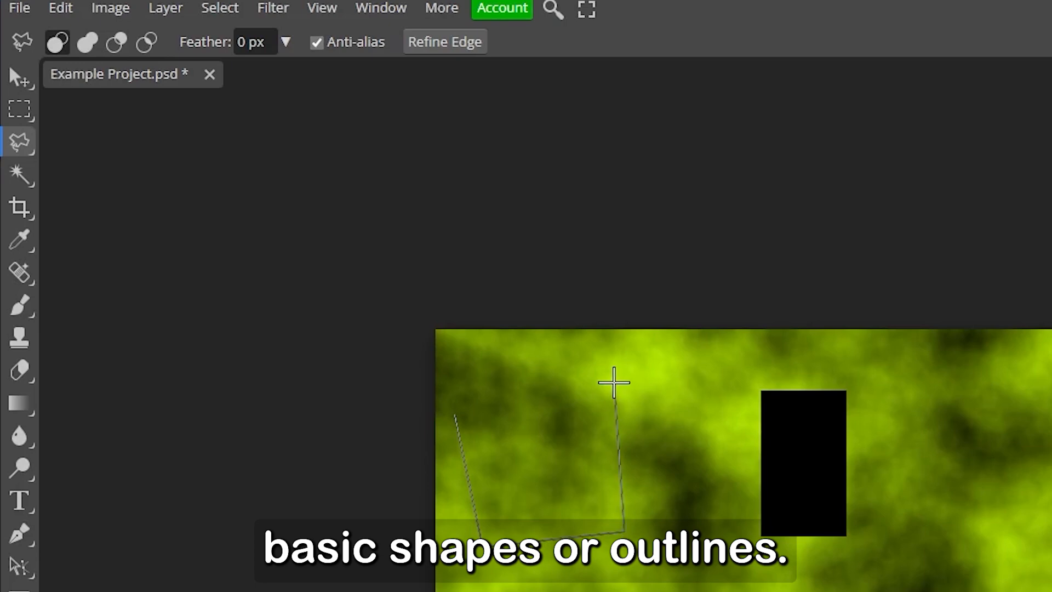
pyautogui.doubleClick(613, 383)
# Subtract a second polygonal lasso area overlapping the lower-right corner of the existing selection.
pyautogui.click(116, 42)
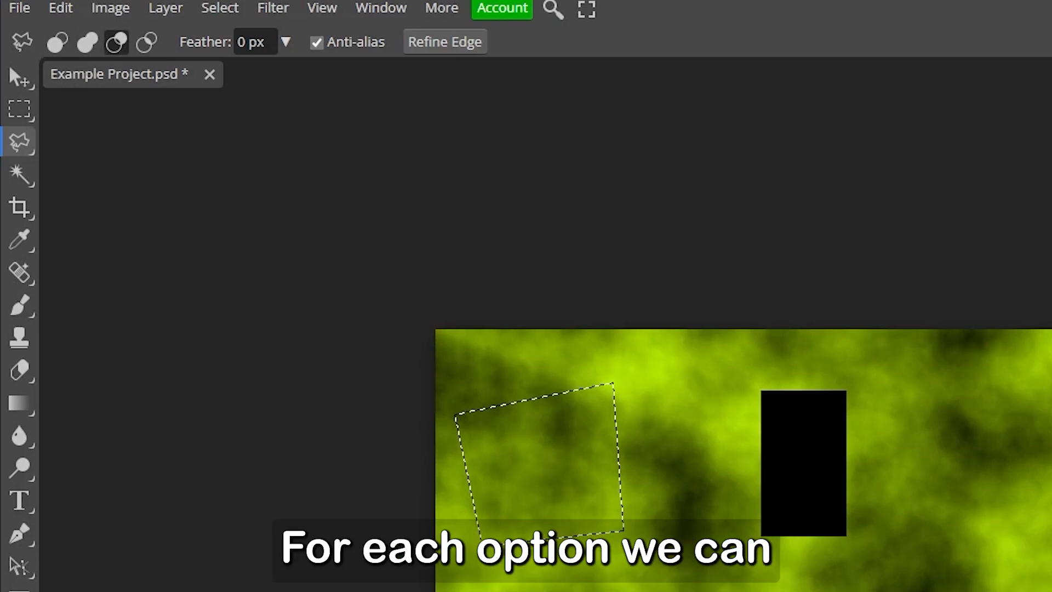
pyautogui.click(555, 570)
pyautogui.click(665, 448)
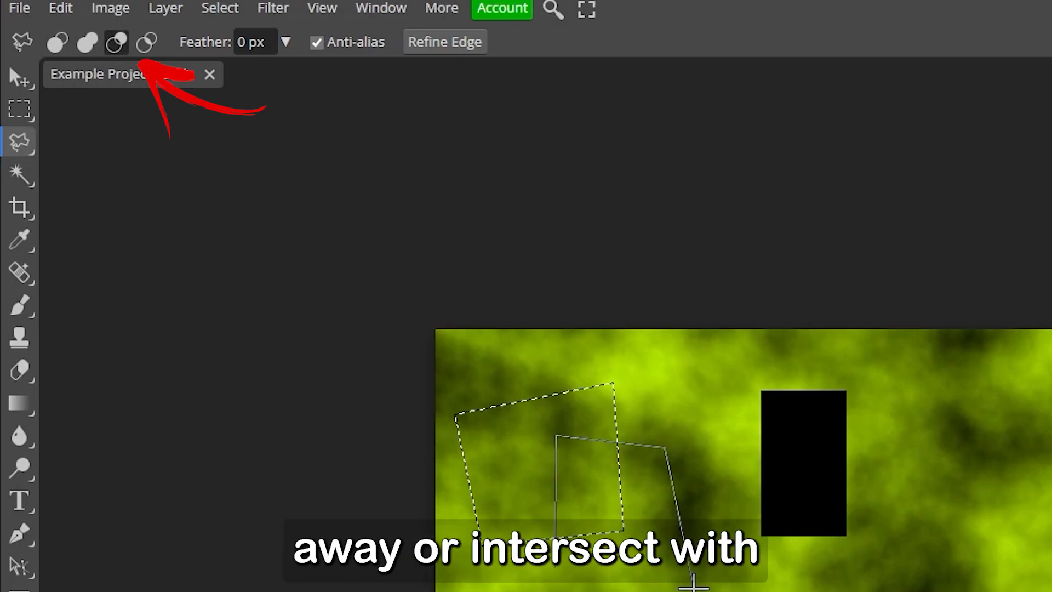
pyautogui.doubleClick(693, 589)
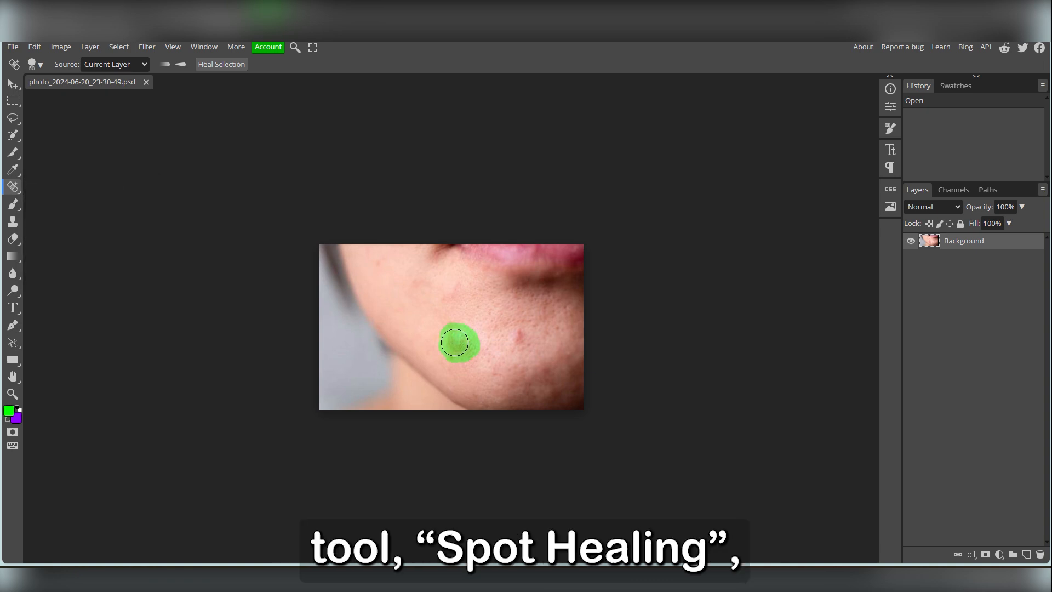
# Paint over the blemish in the middle of the chin photo with the Spot Healing Brush to remove it.
pyautogui.moveTo(454, 343); pyautogui.dragTo(455, 342)
pyautogui.click(455, 343)
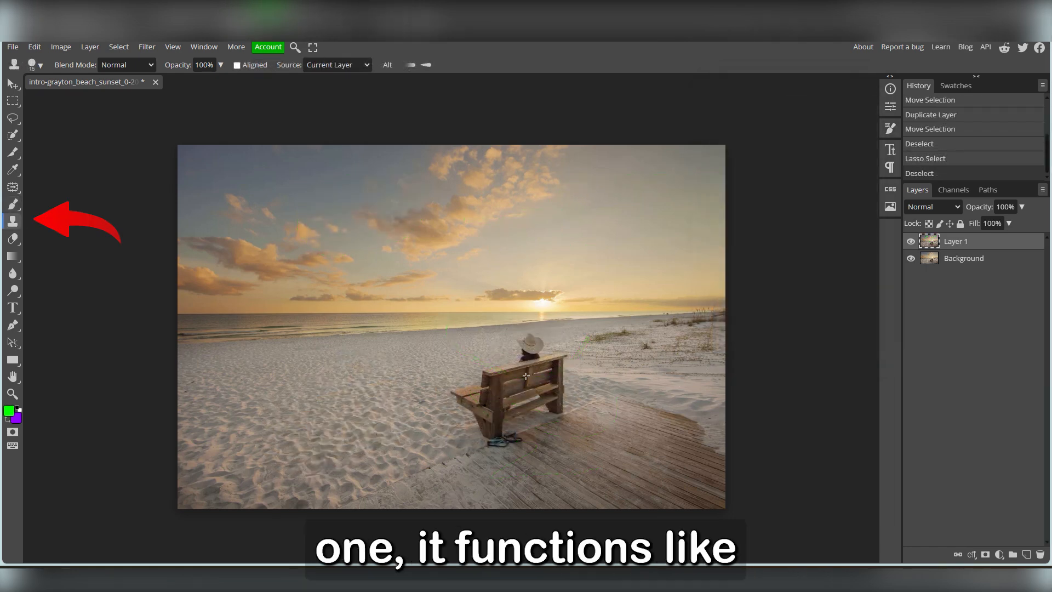
# Clone the bench and seated person onto the empty sand on the left side of the beach photo.
pyautogui.moveTo(286, 378)
pyautogui.mouseDown()
pyautogui.moveTo(279, 346)
pyautogui.moveTo(261, 381)
pyautogui.moveTo(299, 331)
pyautogui.moveTo(292, 405)
pyautogui.moveTo(280, 414)
pyautogui.moveTo(258, 385)
pyautogui.moveTo(241, 402)
pyautogui.moveTo(215, 391)
pyautogui.moveTo(229, 426)
pyautogui.moveTo(252, 392)
pyautogui.moveTo(260, 415)
pyautogui.moveTo(281, 415)
pyautogui.moveTo(305, 358)
pyautogui.moveTo(310, 404)
pyautogui.moveTo(294, 431)
pyautogui.moveTo(284, 375)
pyautogui.moveTo(253, 405)
pyautogui.moveTo(280, 407)
pyautogui.moveTo(256, 374)
pyautogui.moveTo(291, 339)
pyautogui.moveTo(267, 346)
pyautogui.moveTo(290, 343)
pyautogui.moveTo(296, 365)
pyautogui.mouseUp()
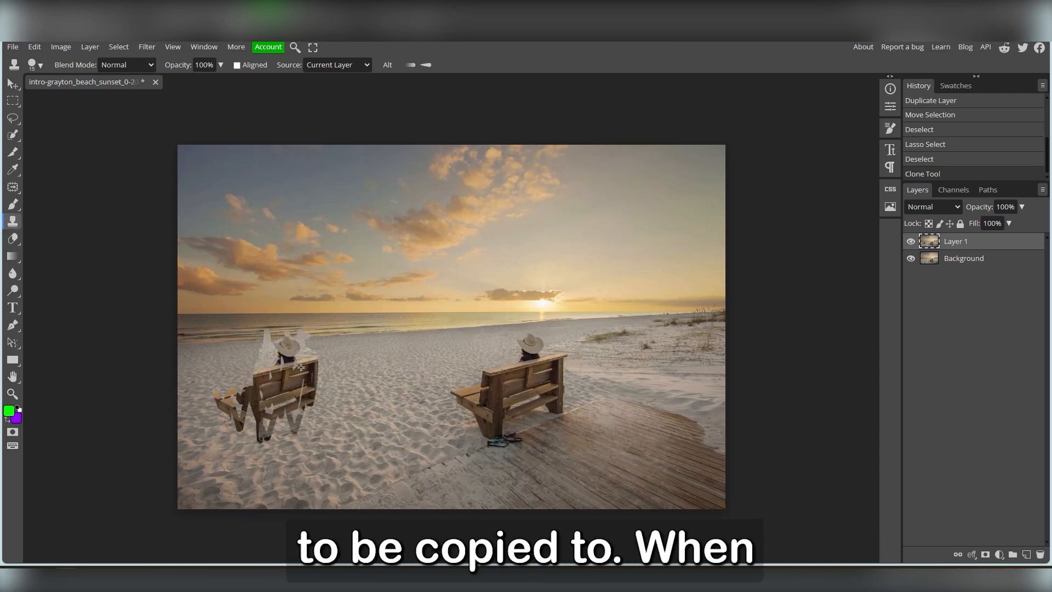
pyautogui.moveTo(233, 361)
pyautogui.mouseDown()
pyautogui.moveTo(245, 384)
pyautogui.moveTo(248, 361)
pyautogui.moveTo(236, 371)
pyautogui.moveTo(253, 394)
pyautogui.moveTo(232, 342)
pyautogui.moveTo(250, 377)
pyautogui.moveTo(244, 348)
pyautogui.moveTo(222, 399)
pyautogui.moveTo(243, 314)
pyautogui.moveTo(256, 371)
pyautogui.moveTo(229, 335)
pyautogui.mouseUp()
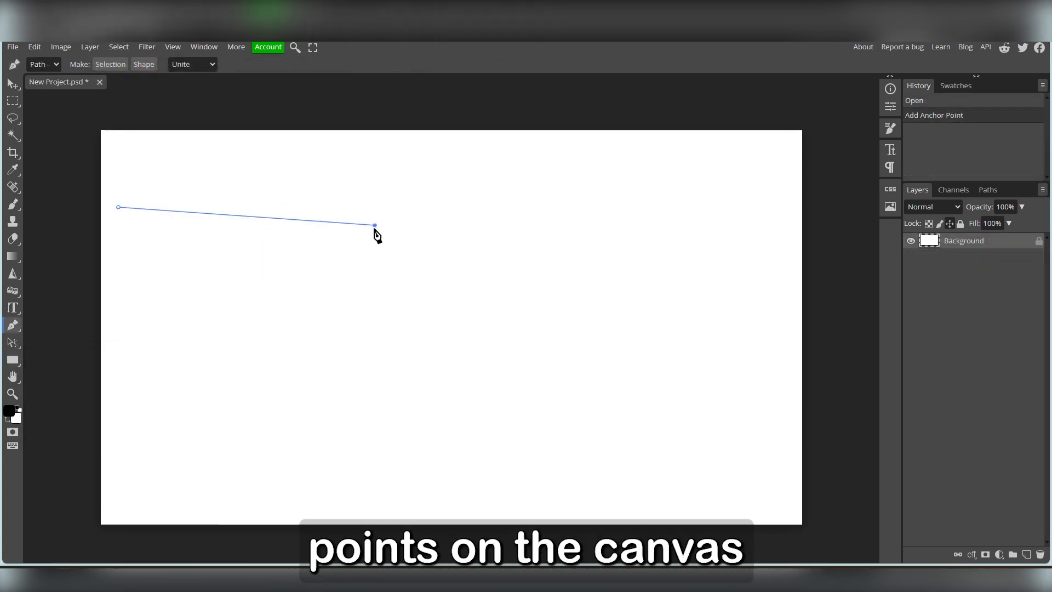
# Curve the path at its second anchor point with the Pen tool in Path mode, reshaping both direction handles independently.
pyautogui.moveTo(376, 230); pyautogui.dragTo(417, 327)
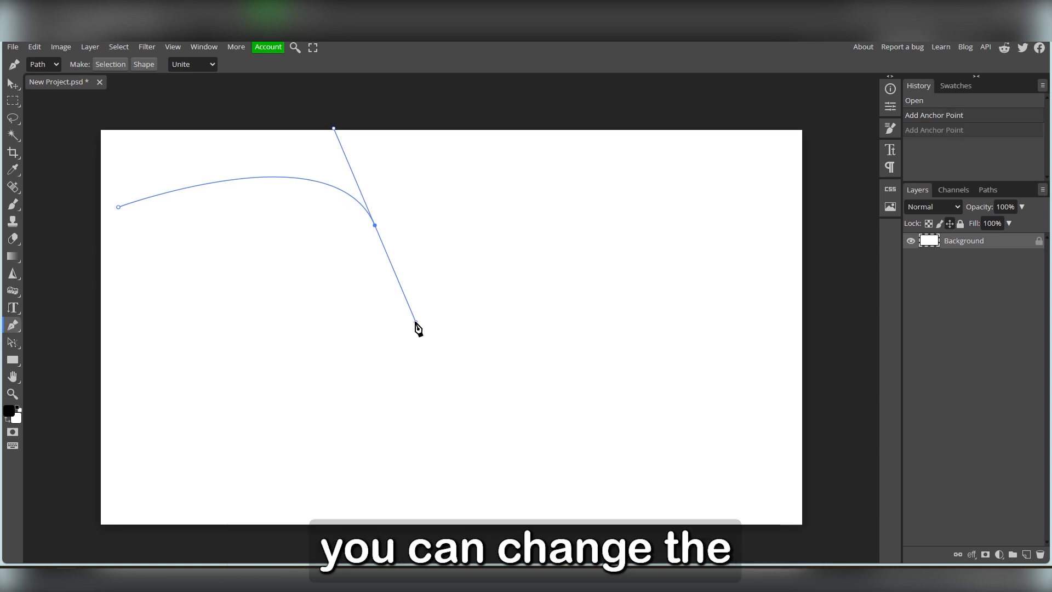
pyautogui.moveTo(416, 322); pyautogui.dragTo(324, 303)
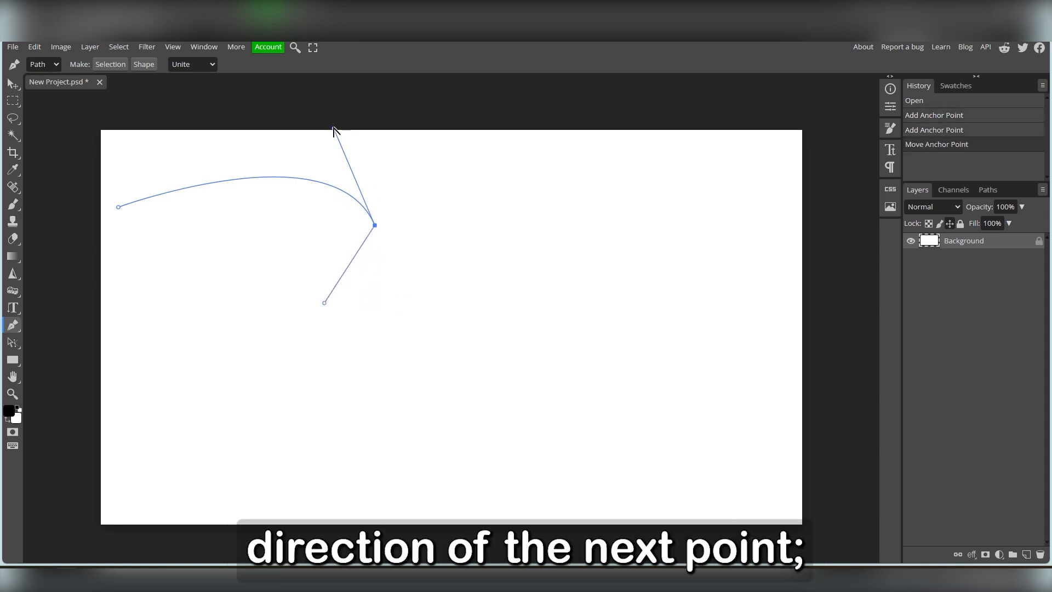
pyautogui.moveTo(334, 129); pyautogui.dragTo(417, 164)
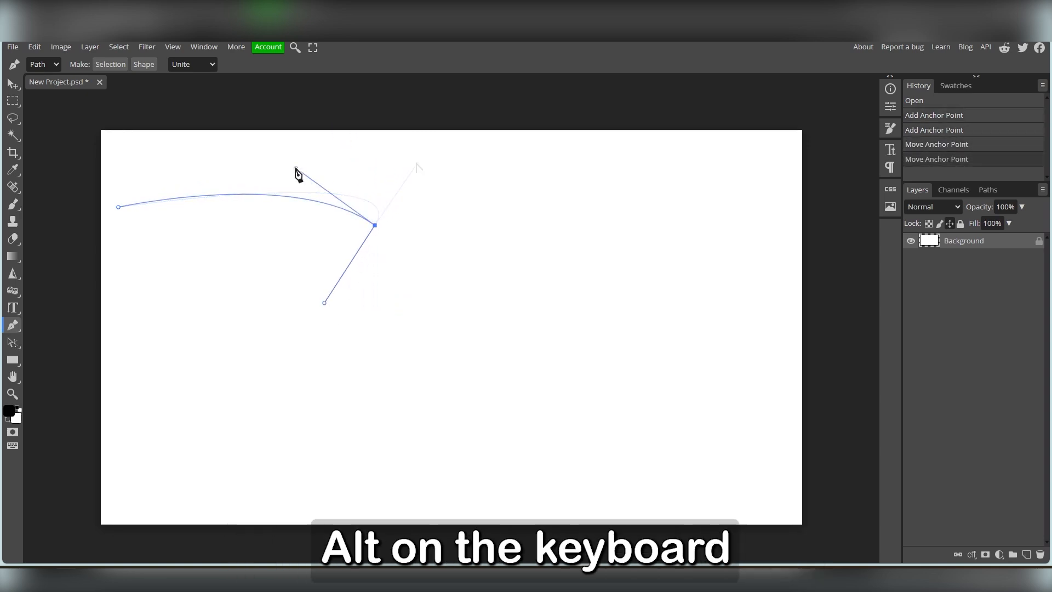
pyautogui.press('alt')
pyautogui.click(44, 65)
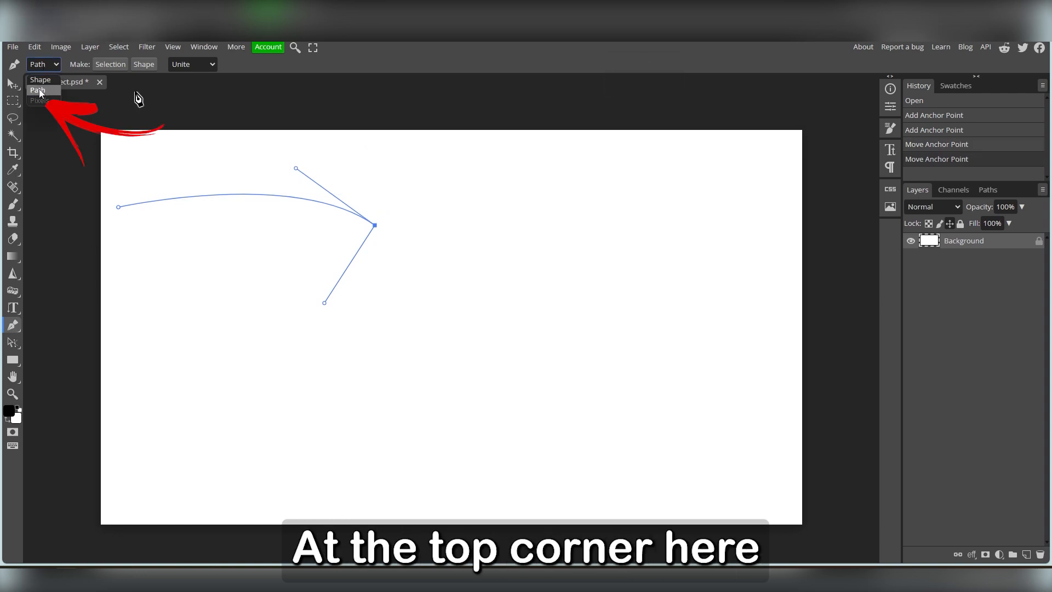
pyautogui.click(41, 91)
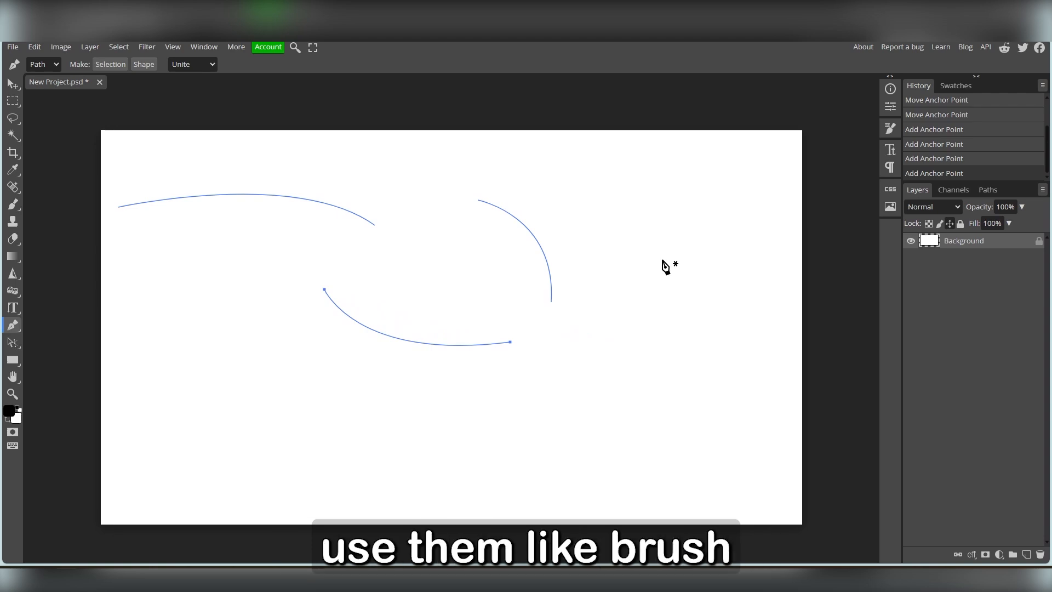
# Draw a closed black oval below the upper-left curve with the Pen tool in Shape mode.
pyautogui.click(55, 64)
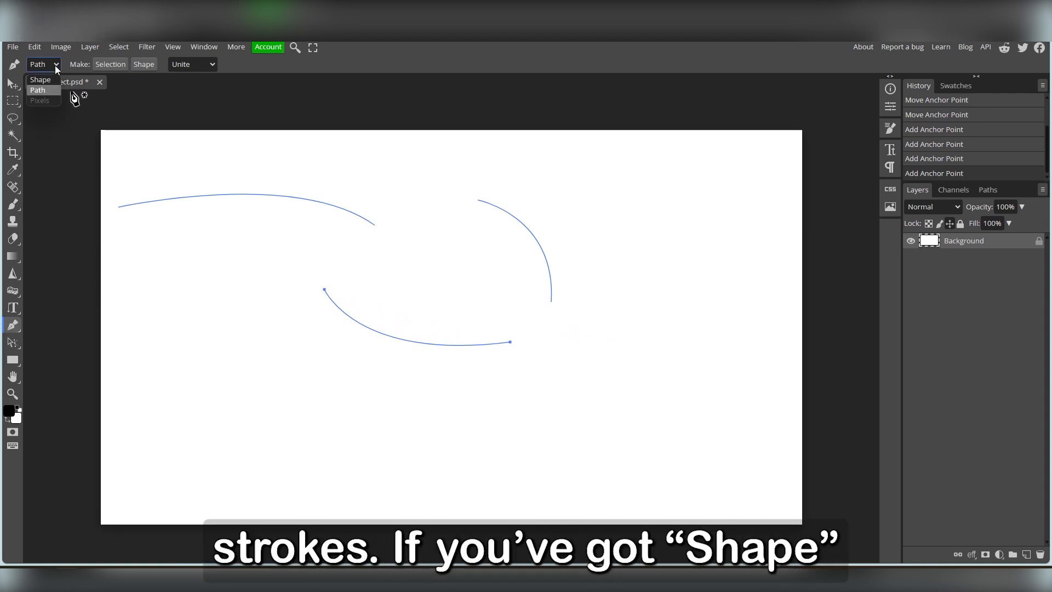
pyautogui.click(47, 75)
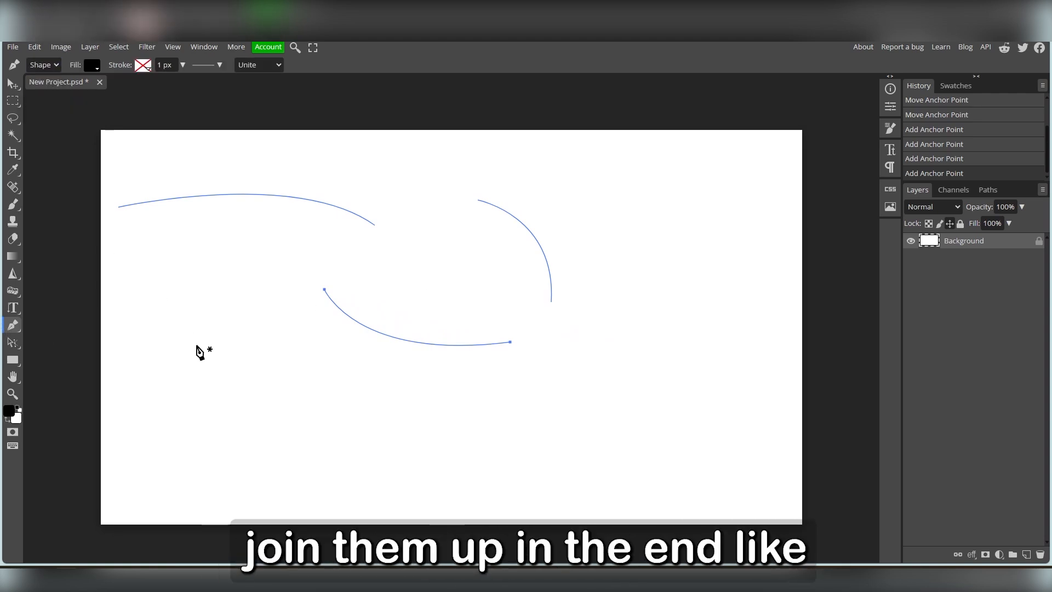
pyautogui.moveTo(196, 347); pyautogui.dragTo(255, 331)
pyautogui.moveTo(330, 358); pyautogui.dragTo(360, 410)
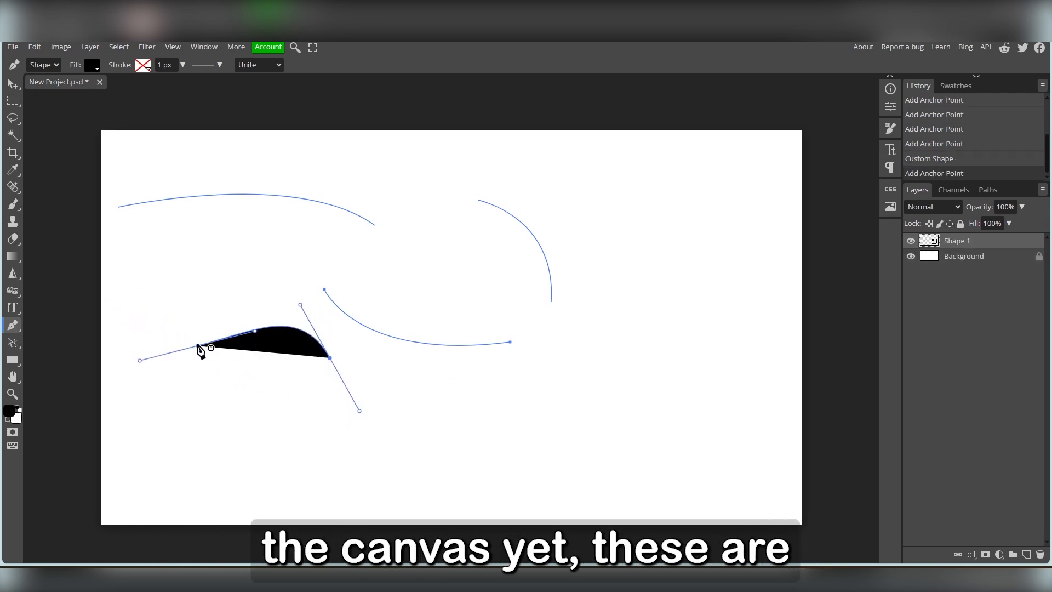
pyautogui.moveTo(199, 346); pyautogui.dragTo(170, 255)
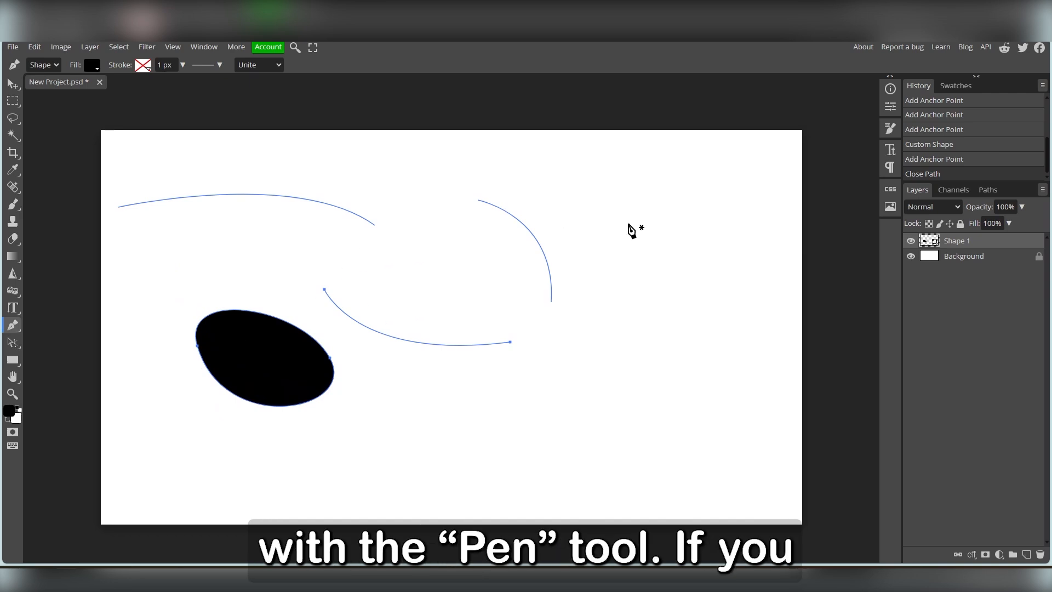
# Hide the drawn paths on the canvas by deselecting them, and show the Work Path again by selecting it.
pyautogui.click(985, 192)
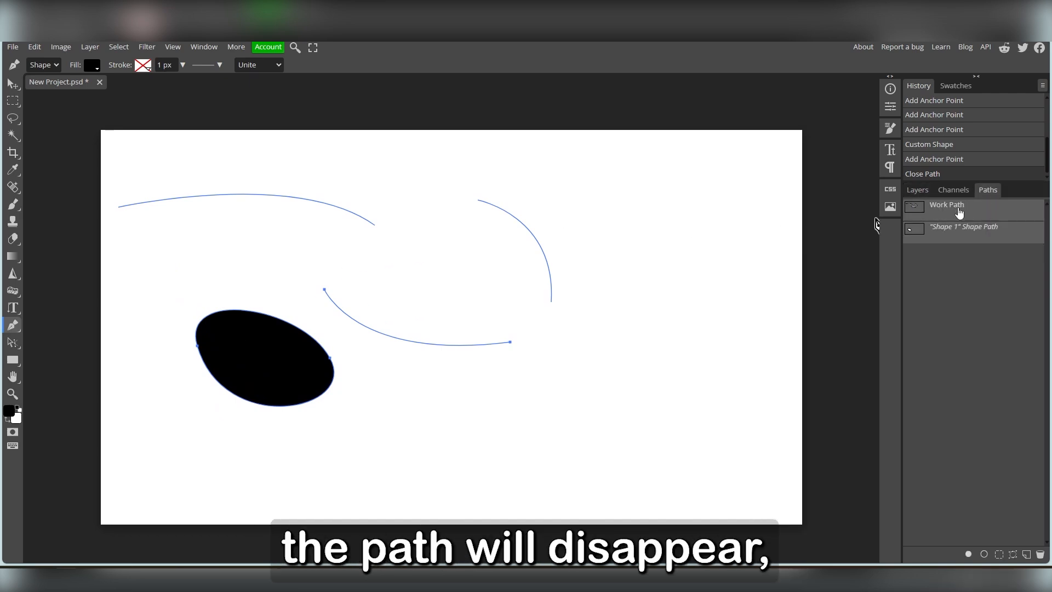
pyautogui.click(935, 258)
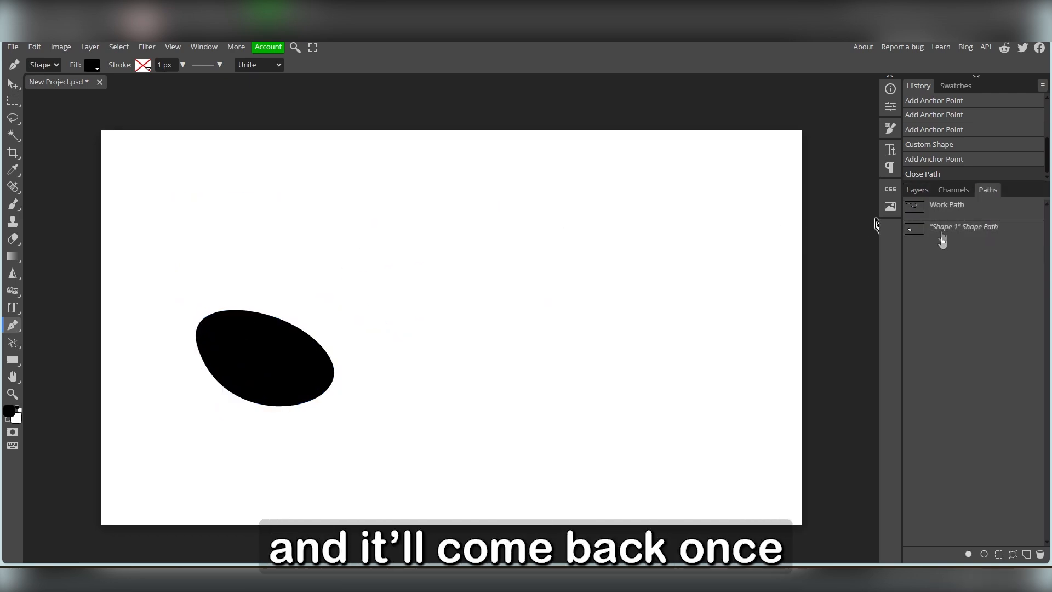
pyautogui.click(937, 213)
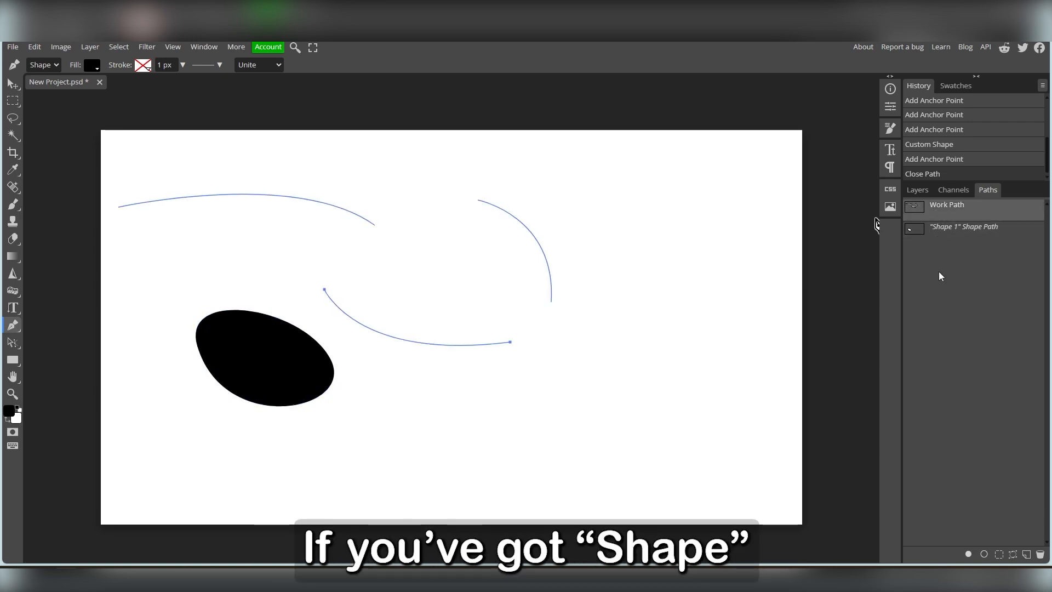
pyautogui.click(939, 272)
pyautogui.click(934, 228)
pyautogui.click(933, 210)
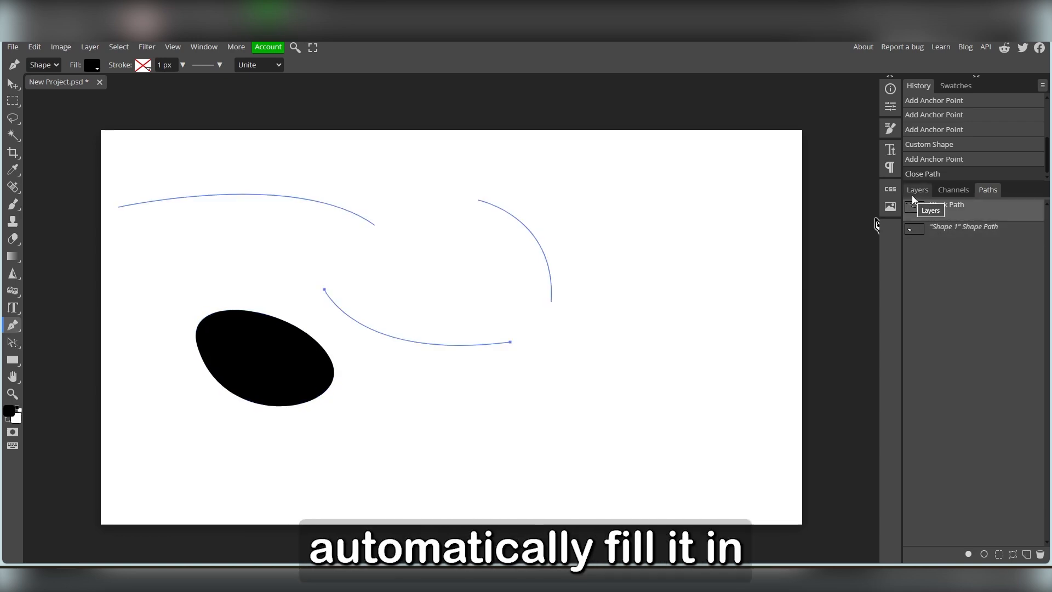
# Open the Blending Options of the black oval's Shape 1 layer and bring up its Gradient Overlay settings.
pyautogui.click(912, 195)
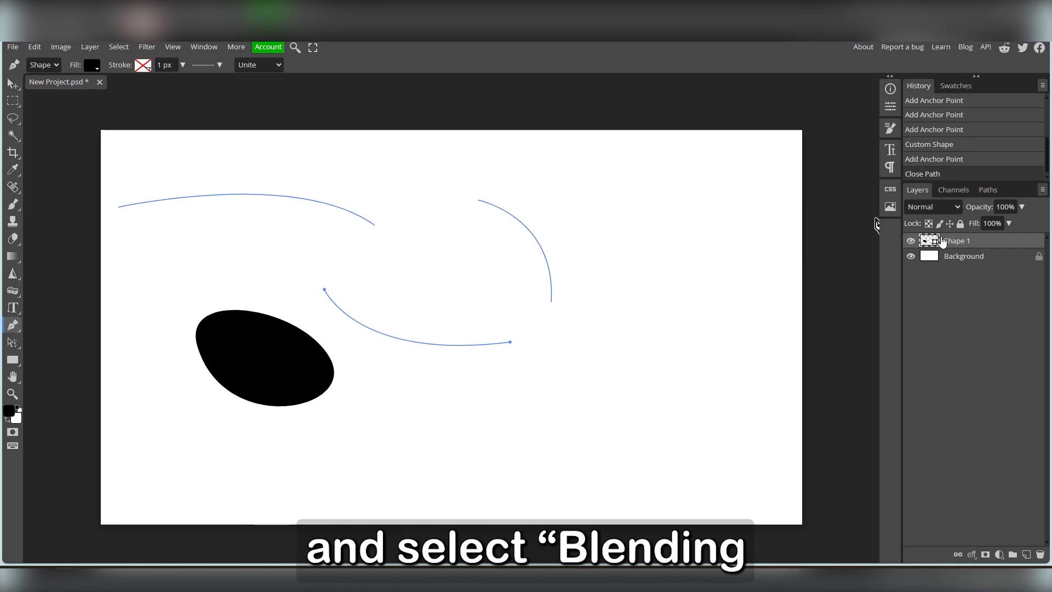
pyautogui.rightClick(942, 242)
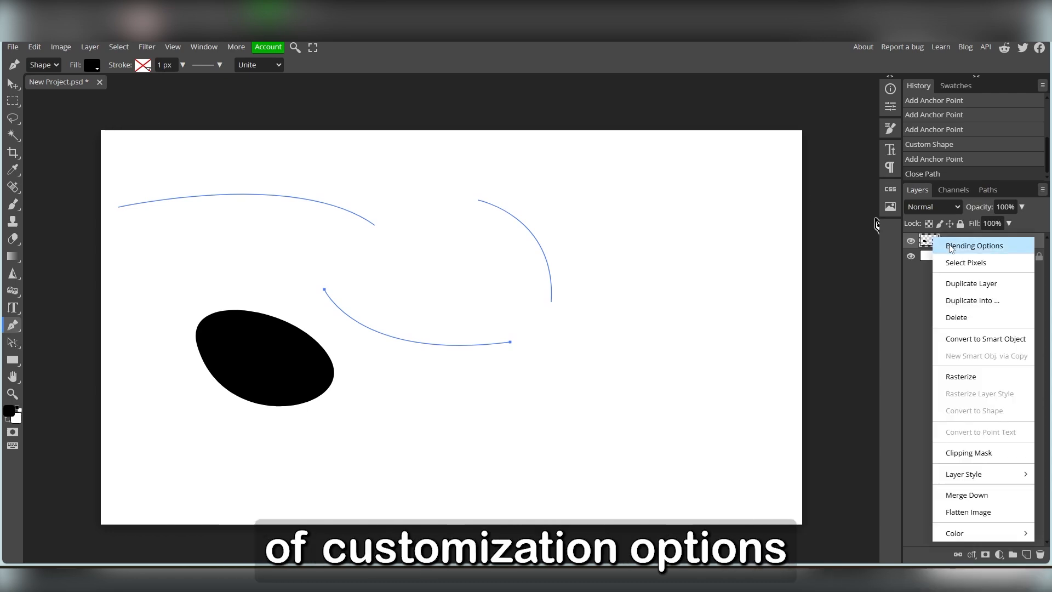
pyautogui.click(951, 249)
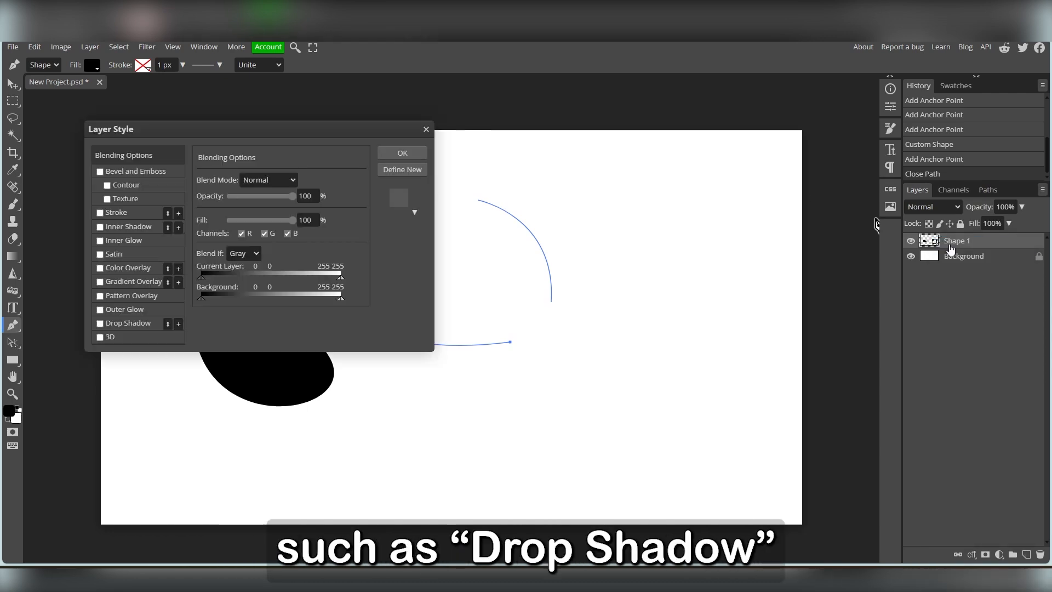
pyautogui.click(128, 282)
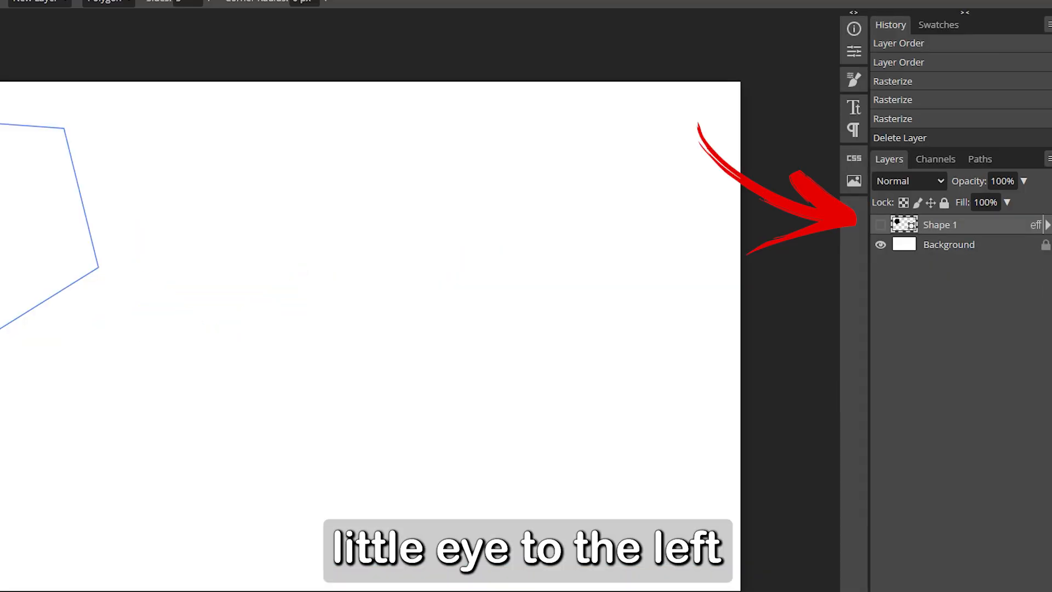
# Load the hidden Shape 1 layer's pentagon outline as a selection and create a new layer.
pyautogui.keyDown('ctrl'); pyautogui.click(904, 224); pyautogui.keyUp('ctrl')
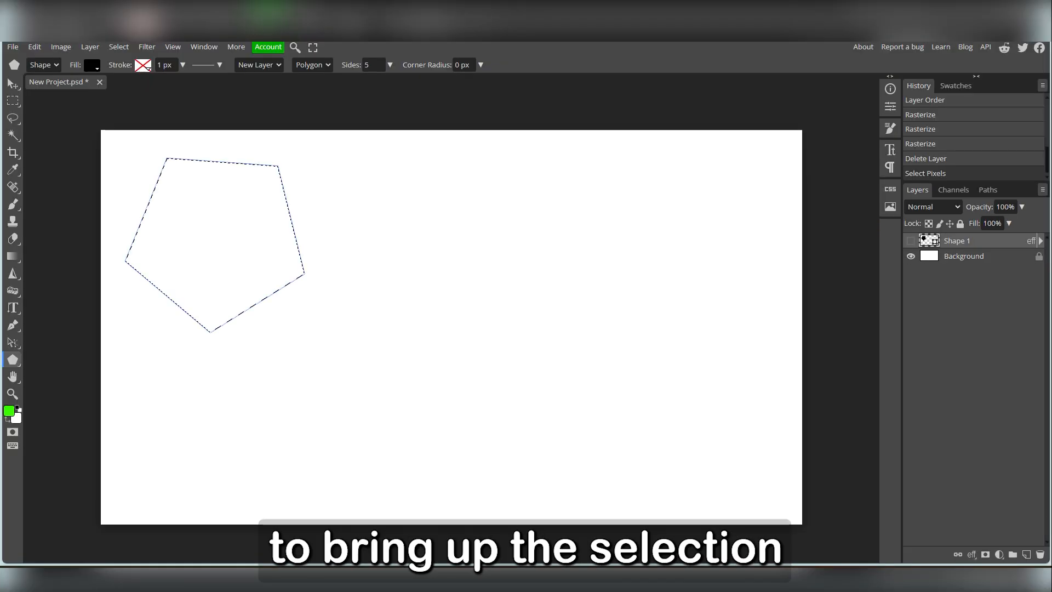
pyautogui.hotkey('ctrl', 'shift', 'n')
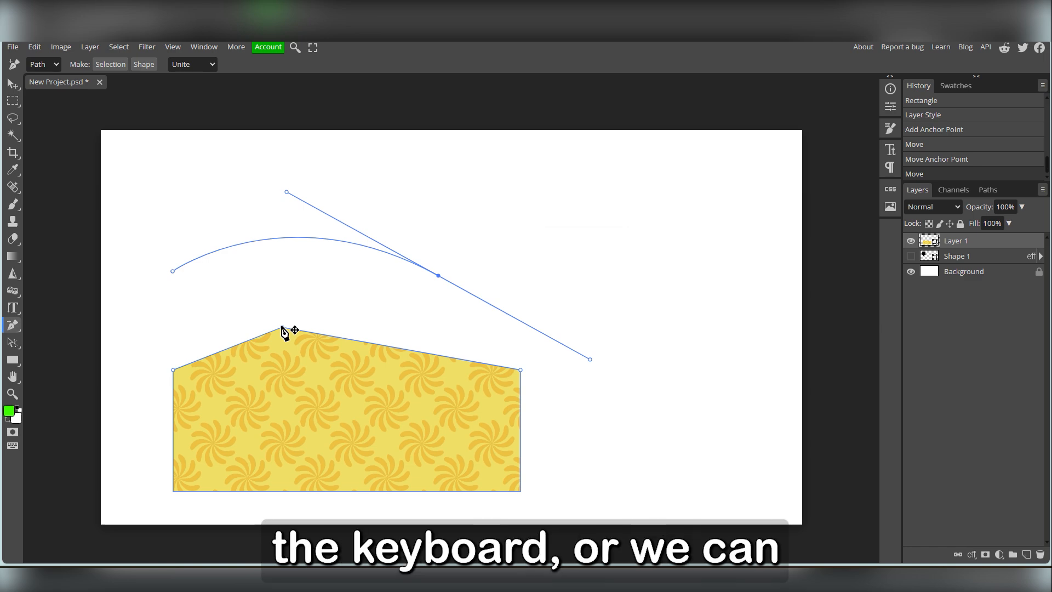
# Delete the peak anchor point from the yellow patterned shape and select the anchor points along its left edge.
pyautogui.click(282, 328)
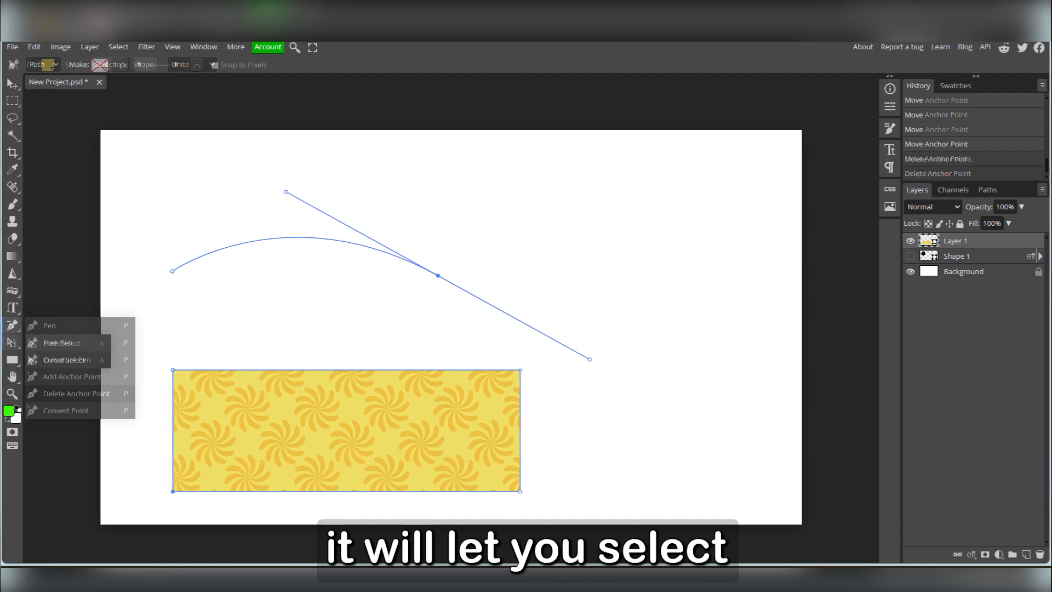
pyautogui.press('a')
pyautogui.moveTo(134, 345); pyautogui.dragTo(224, 513)
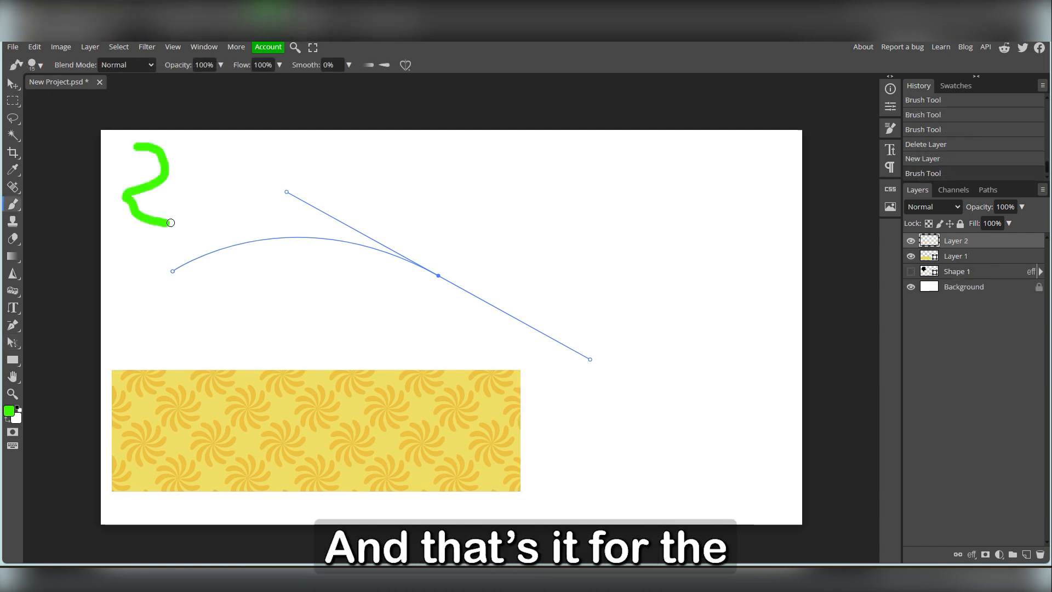
# Extend the green brush stroke on Layer 2 with a straight horizontal line to near the canvas's right edge.
pyautogui.keyDown('shift'); pyautogui.click(740, 222); pyautogui.keyUp('shift')
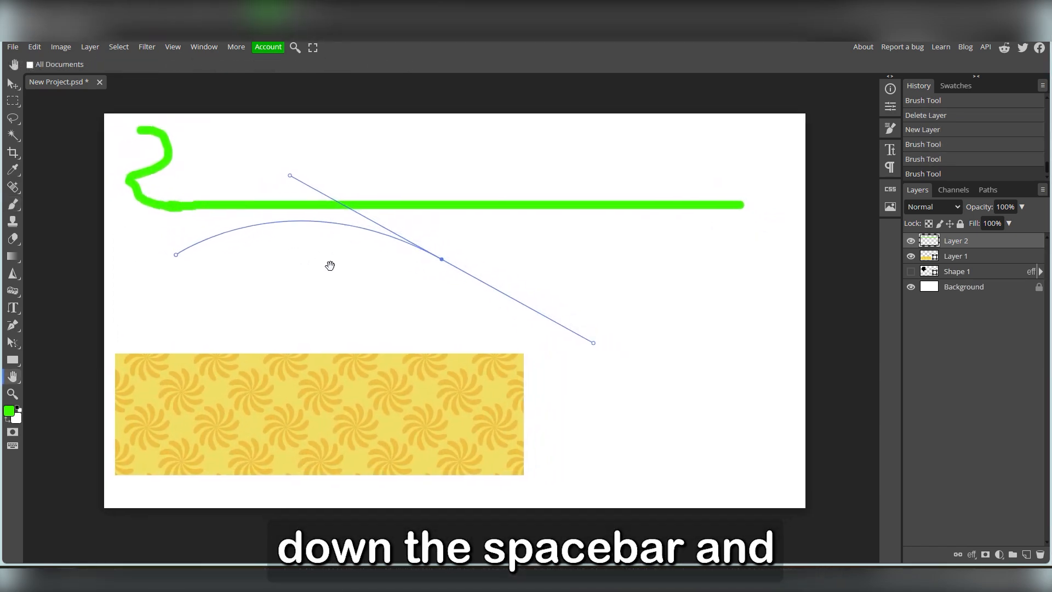
pyautogui.moveTo(330, 266); pyautogui.dragTo(319, 287)
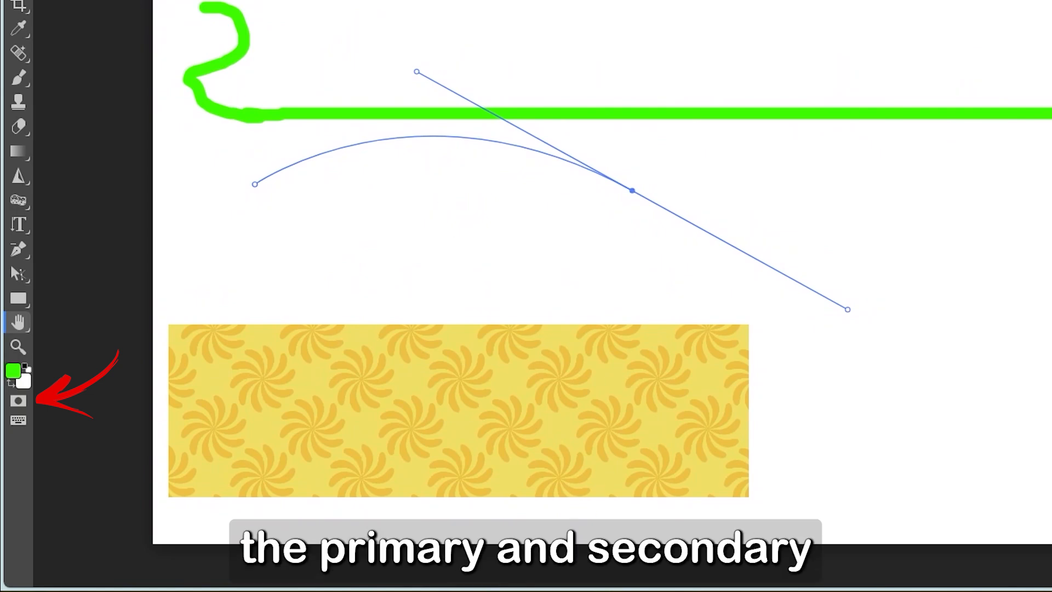
# Paint a thick S-like curve over the right half of the canvas in Quick Mask mode and convert it to a selection.
pyautogui.press('q')
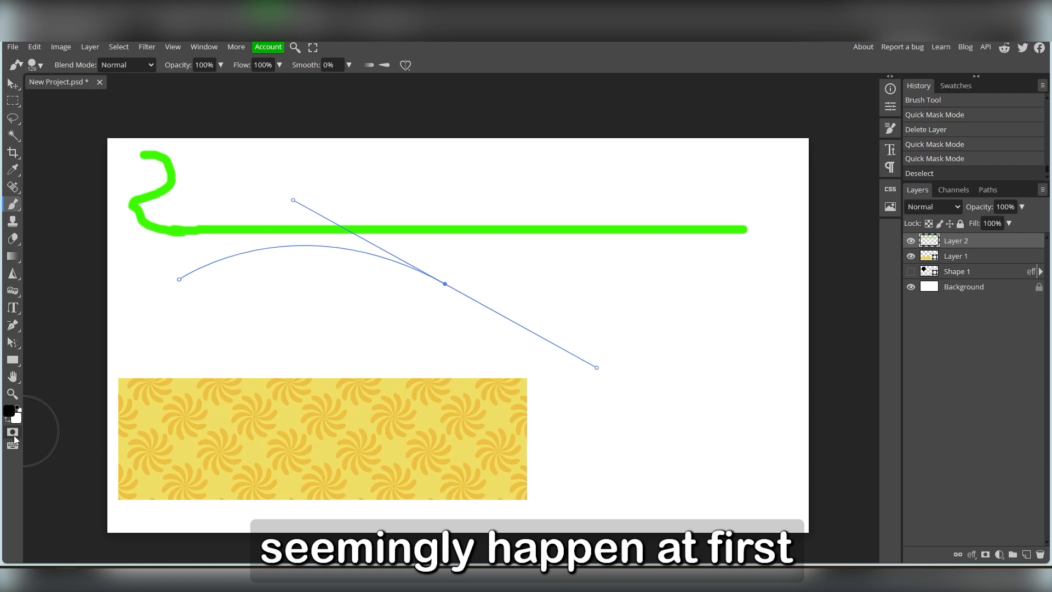
pyautogui.click(13, 432)
pyautogui.moveTo(564, 225)
pyautogui.mouseDown()
pyautogui.moveTo(621, 235)
pyautogui.moveTo(629, 279)
pyautogui.moveTo(595, 296)
pyautogui.moveTo(523, 303)
pyautogui.moveTo(513, 325)
pyautogui.moveTo(526, 360)
pyautogui.moveTo(553, 381)
pyautogui.moveTo(671, 400)
pyautogui.mouseUp()
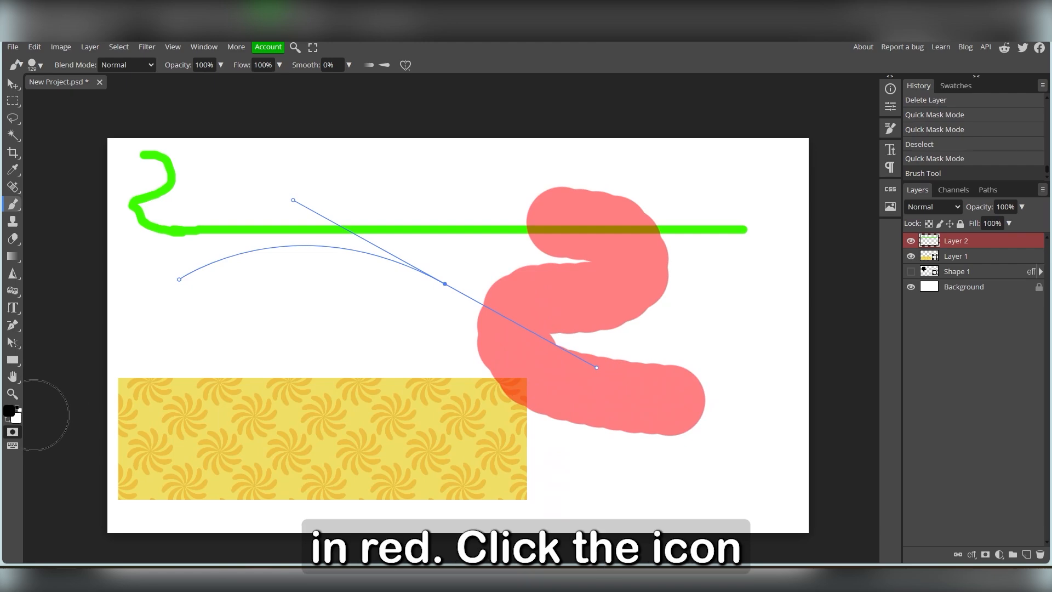
pyautogui.click(13, 432)
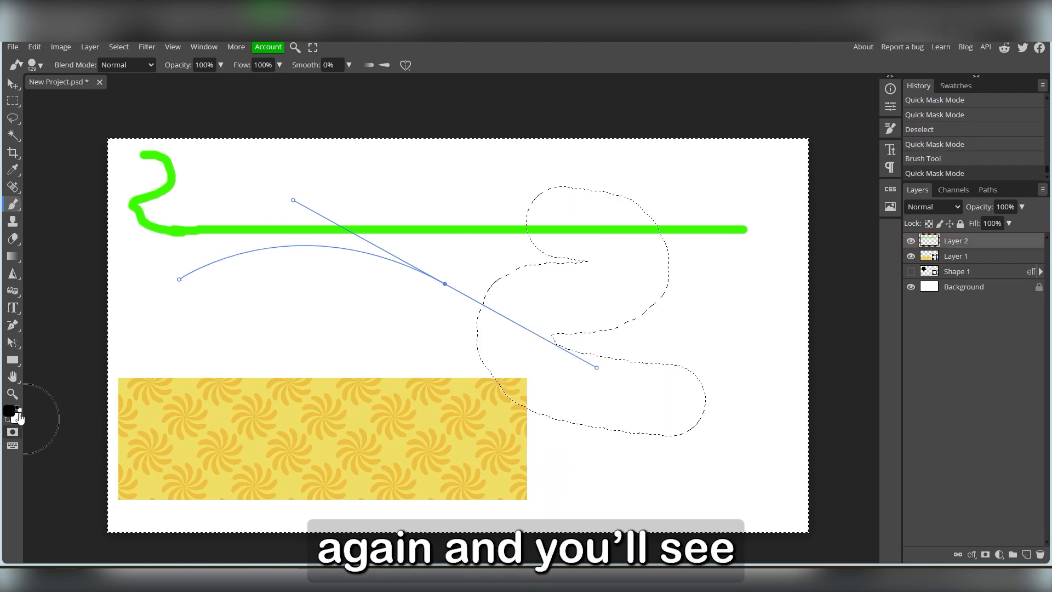
# Invert the selection so that the painted curve area is selected.
pyautogui.click(148, 48)
pyautogui.moveTo(129, 47)
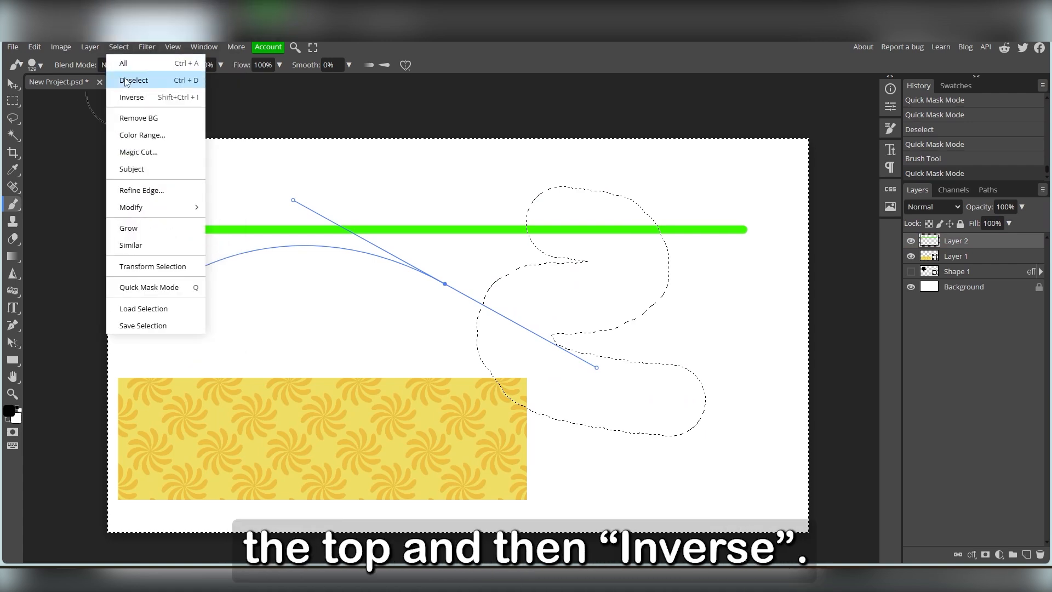
pyautogui.click(132, 97)
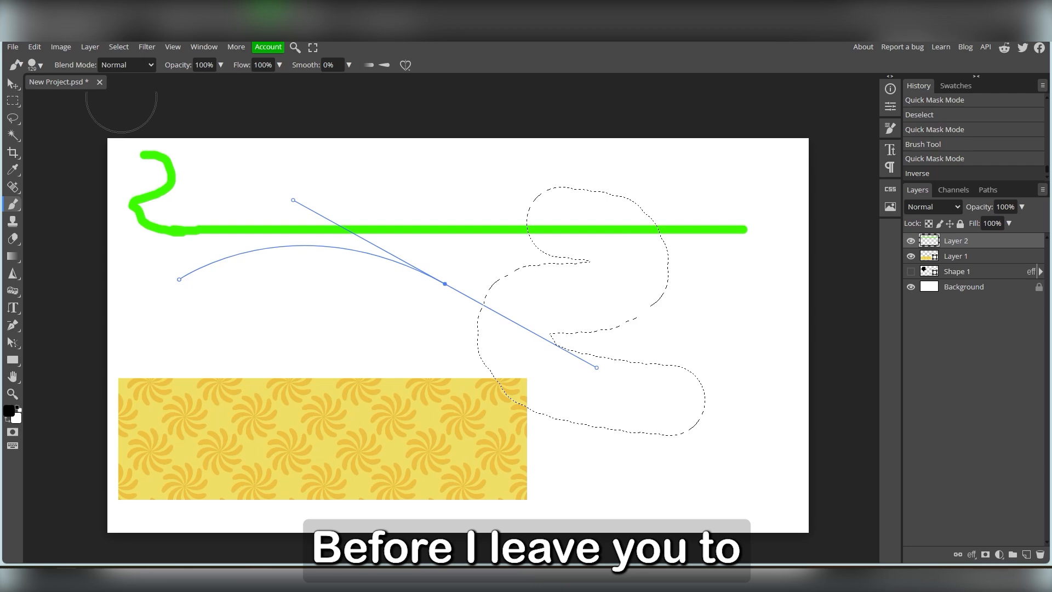
pyautogui.click(34, 47)
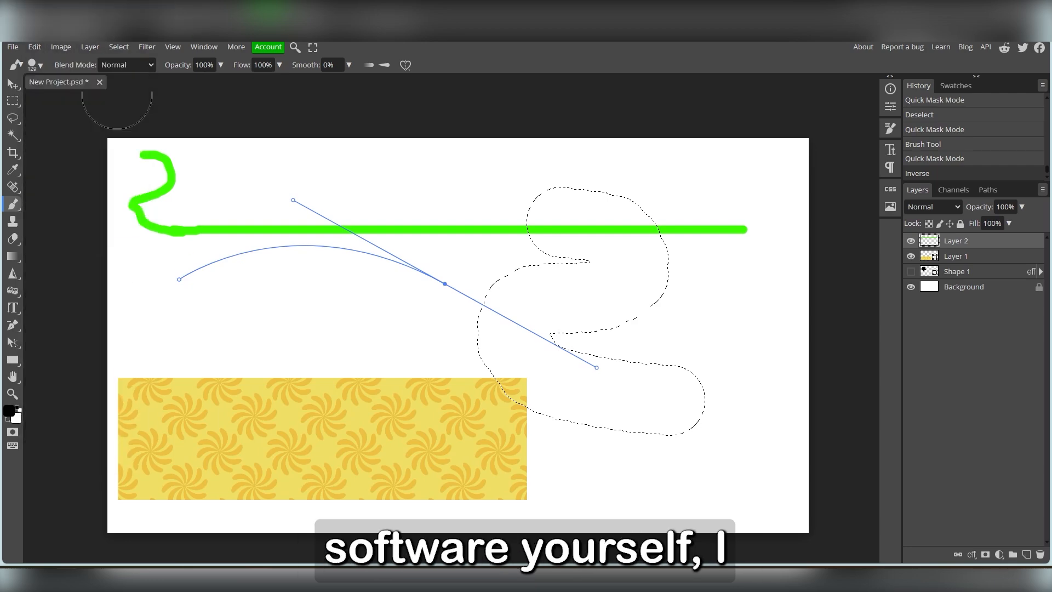
pyautogui.hotkey('shift', 'F5')
pyautogui.click(173, 225)
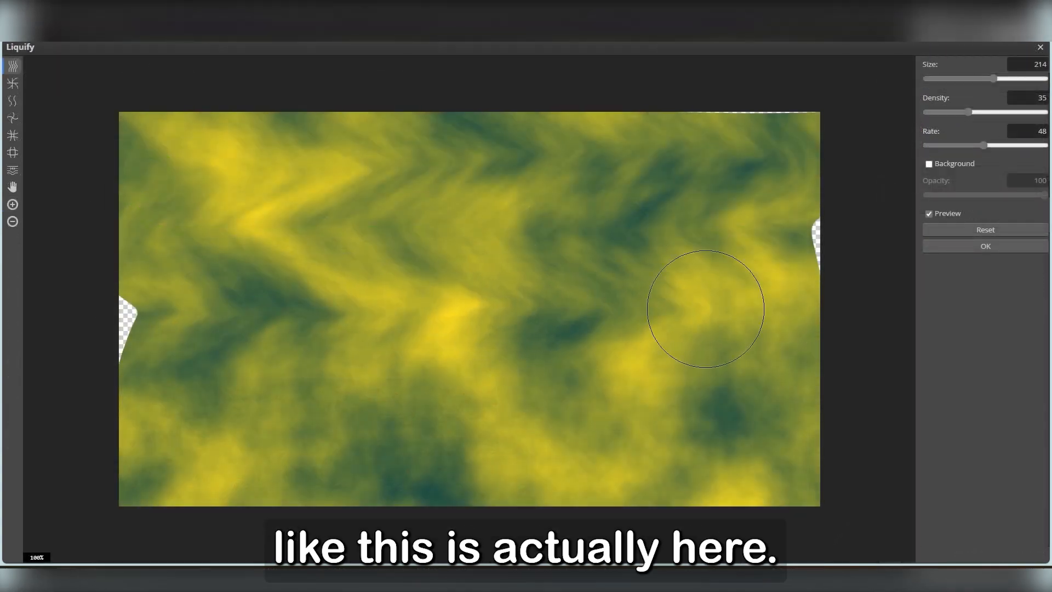
# Smear the yellow and green cloud pattern diagonally with the Liquify brush.
pyautogui.moveTo(706, 309)
pyautogui.mouseDown()
pyautogui.moveTo(781, 403)
pyautogui.moveTo(534, 416)
pyautogui.moveTo(74, 376)
pyautogui.moveTo(79, 448)
pyautogui.moveTo(501, 517)
pyautogui.mouseUp()
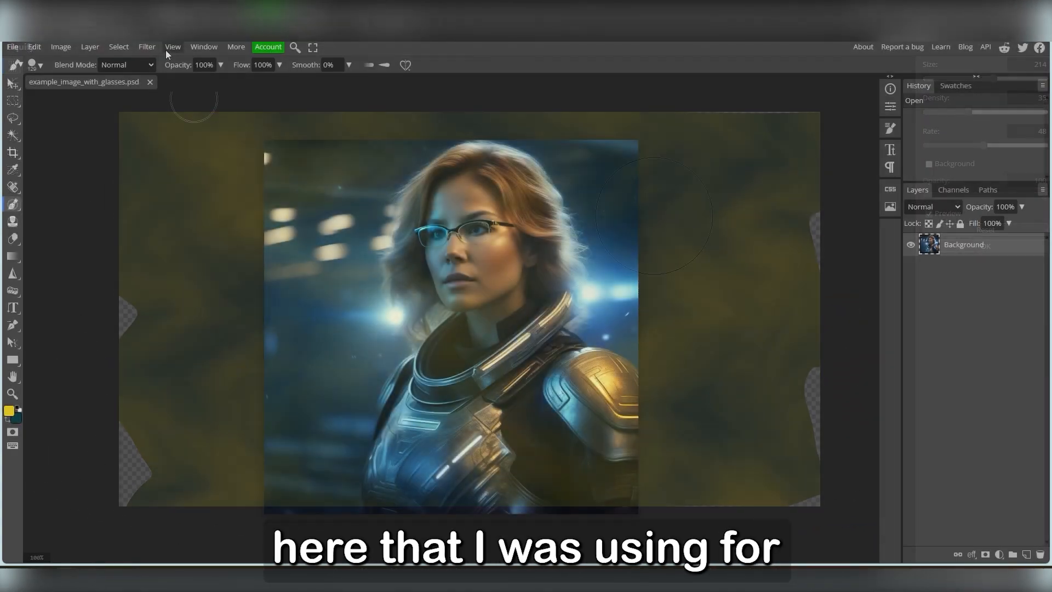
# Push the portrait's armor outward toward the left with the Liquify filter and apply the distortion.
pyautogui.click(166, 49)
pyautogui.moveTo(151, 51)
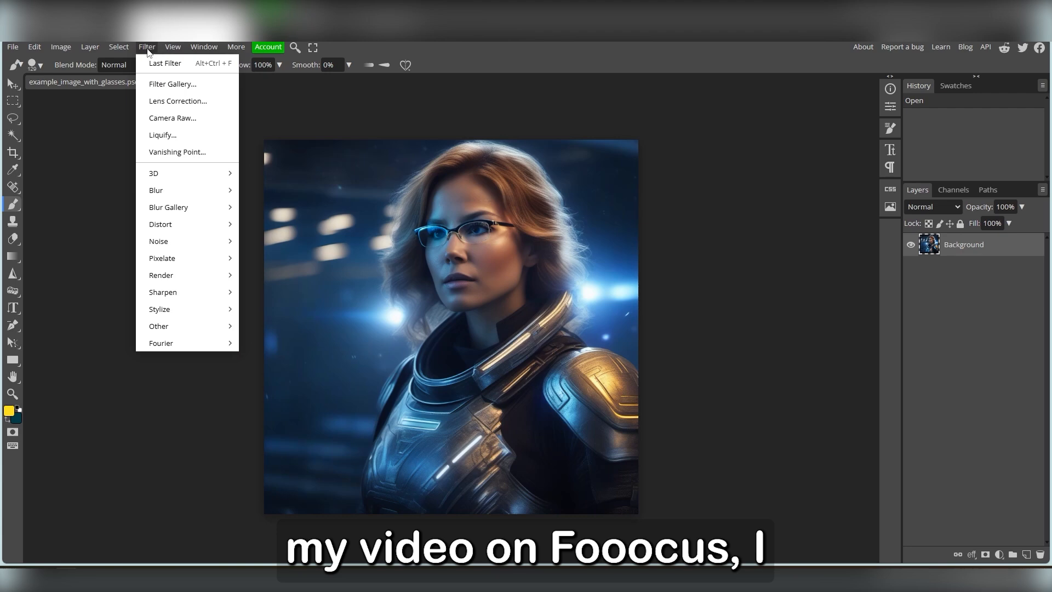
pyautogui.click(159, 136)
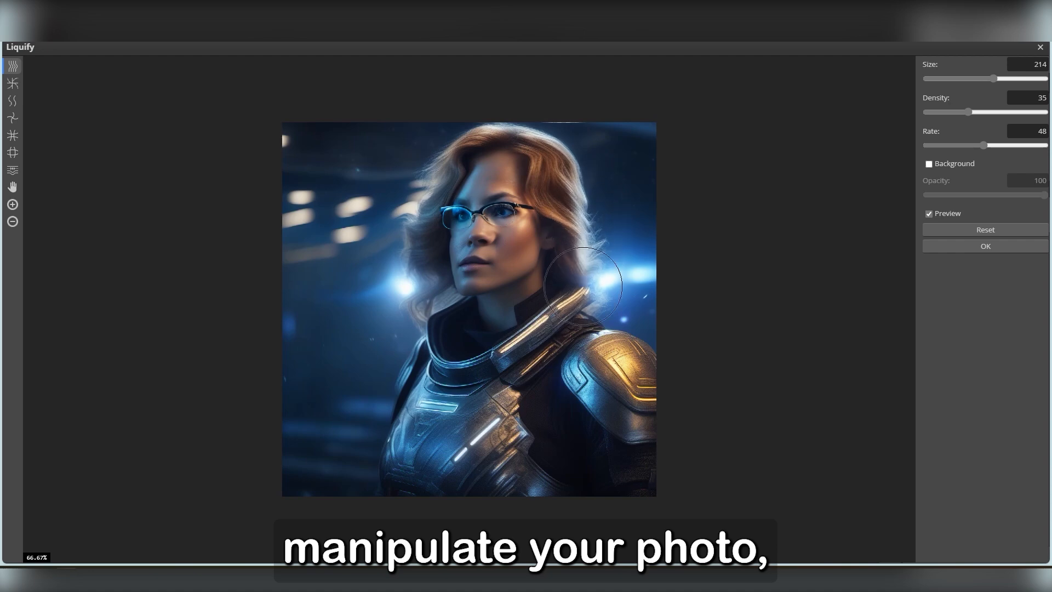
pyautogui.moveTo(607, 389)
pyautogui.mouseDown()
pyautogui.moveTo(544, 420)
pyautogui.moveTo(274, 448)
pyautogui.mouseUp()
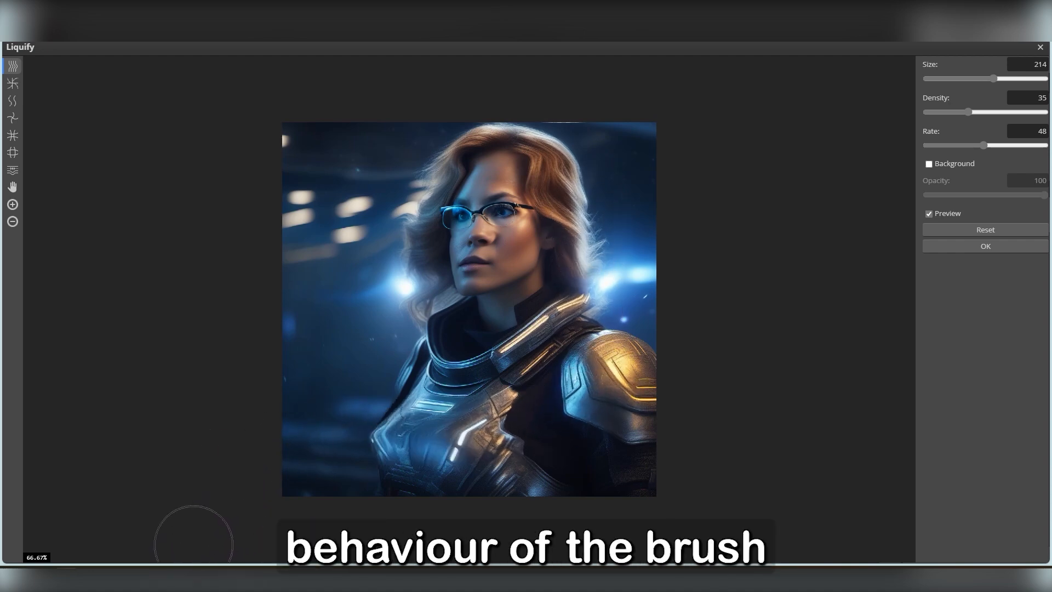
pyautogui.click(938, 246)
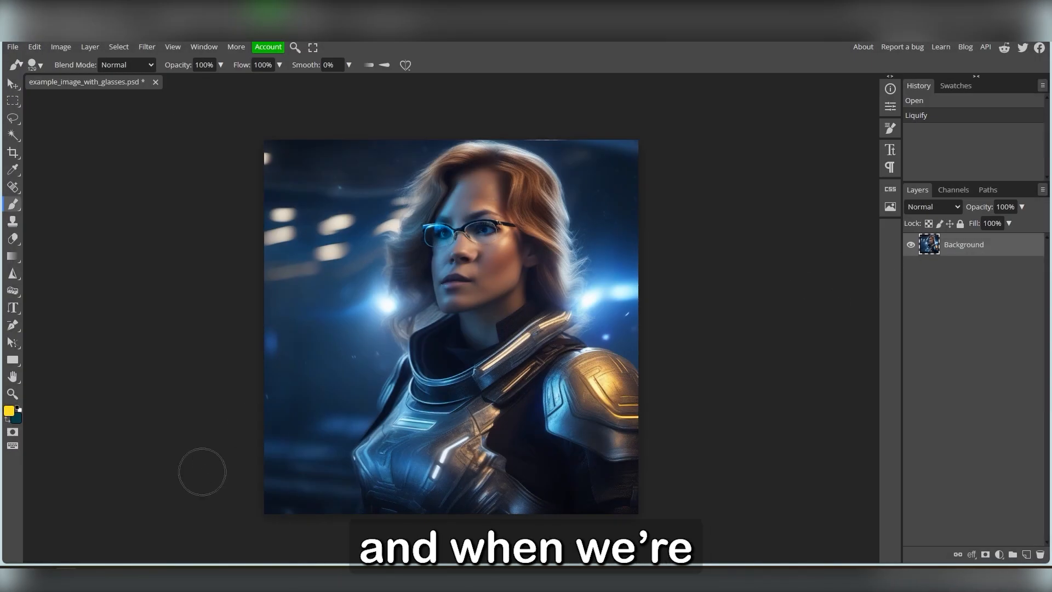